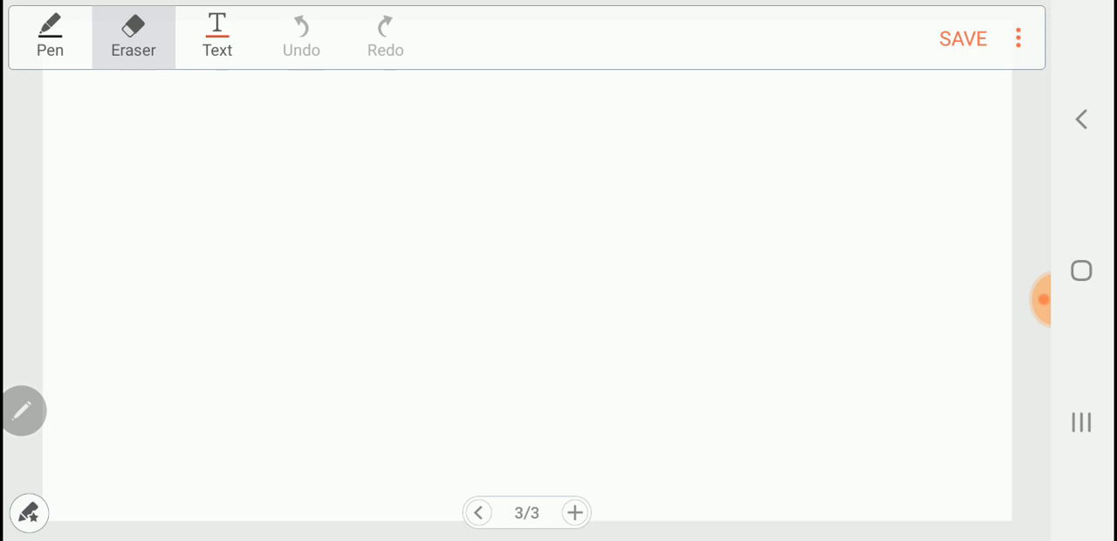
# Step: Draw the vertical and horizontal axes with arrowheads meeting at the origin
pyautogui.click(50, 35)
pyautogui.moveTo(88, 82)
pyautogui.mouseDown()
pyautogui.moveTo(140, 81)
pyautogui.moveTo(102, 236)
pyautogui.moveTo(119, 458)
pyautogui.mouseUp()
pyautogui.moveTo(85, 79)
pyautogui.mouseDown()
pyautogui.moveTo(75, 98)
pyautogui.moveTo(106, 104)
pyautogui.mouseUp()
pyautogui.moveTo(124, 460)
pyautogui.mouseDown()
pyautogui.moveTo(163, 447)
pyautogui.moveTo(515, 430)
pyautogui.moveTo(1002, 428)
pyautogui.moveTo(974, 456)
pyautogui.mouseUp()
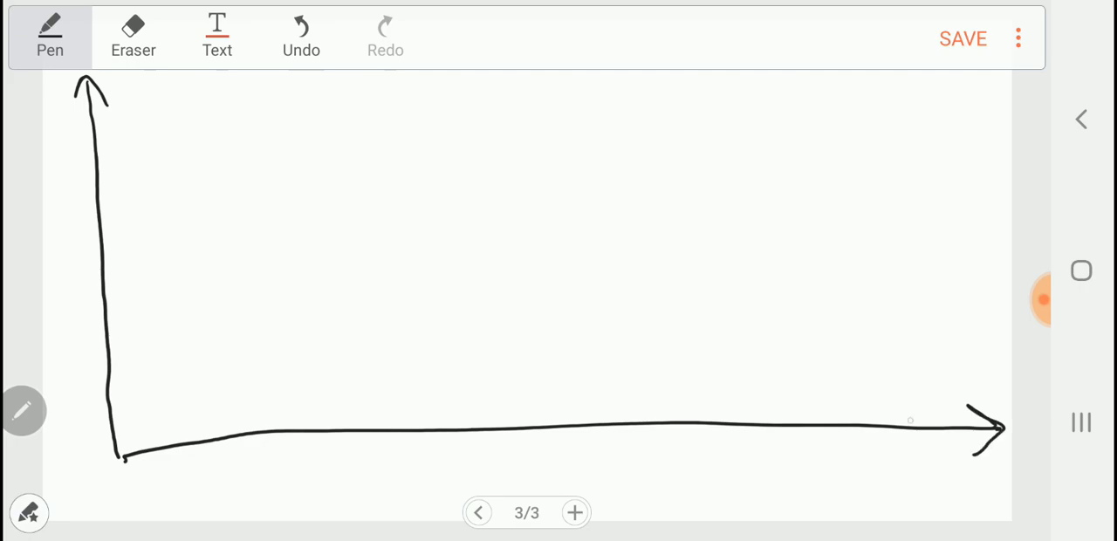
# Step: Handwrite the 'Incomes' label under the horizontal axis near its arrow
pyautogui.moveTo(828, 472)
pyautogui.mouseDown()
pyautogui.moveTo(827, 495)
pyautogui.moveTo(843, 472)
pyautogui.mouseUp()
pyautogui.moveTo(810, 499); pyautogui.dragTo(902, 495)
pyautogui.moveTo(885, 491)
pyautogui.mouseDown()
pyautogui.moveTo(949, 494)
pyautogui.moveTo(978, 509)
pyautogui.mouseUp()
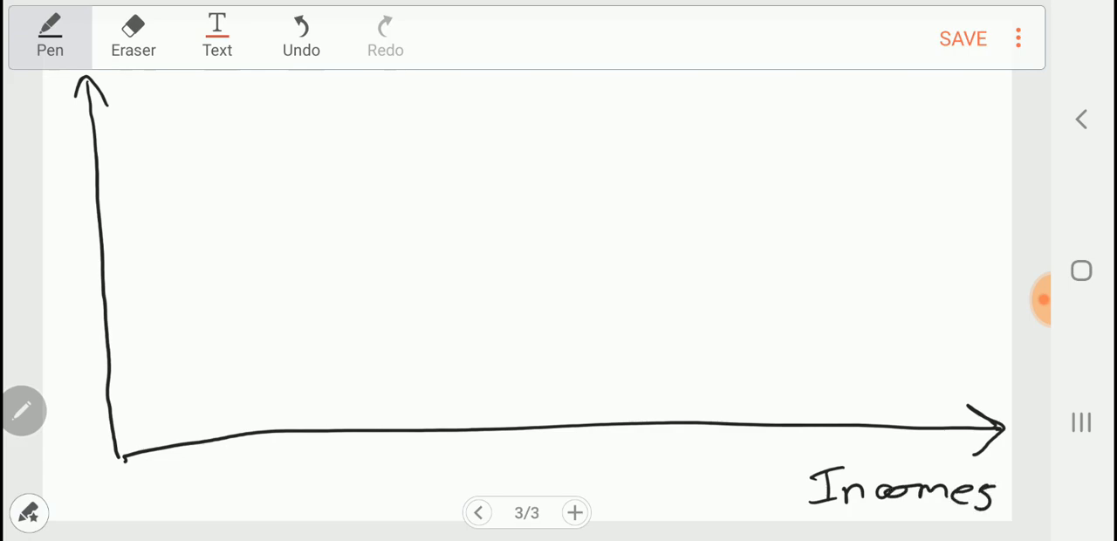
# Step: Handwrite 'No of PPL' beside the vertical axis and draw a narrow bar next to it
pyautogui.moveTo(45, 227)
pyautogui.mouseDown()
pyautogui.moveTo(49, 194)
pyautogui.moveTo(68, 179)
pyautogui.moveTo(82, 197)
pyautogui.mouseUp()
pyautogui.moveTo(52, 253)
pyautogui.mouseDown()
pyautogui.moveTo(48, 270)
pyautogui.moveTo(69, 232)
pyautogui.moveTo(85, 247)
pyautogui.mouseUp()
pyautogui.moveTo(54, 311)
pyautogui.mouseDown()
pyautogui.moveTo(57, 346)
pyautogui.moveTo(70, 335)
pyautogui.mouseUp()
pyautogui.moveTo(79, 297); pyautogui.dragTo(100, 316)
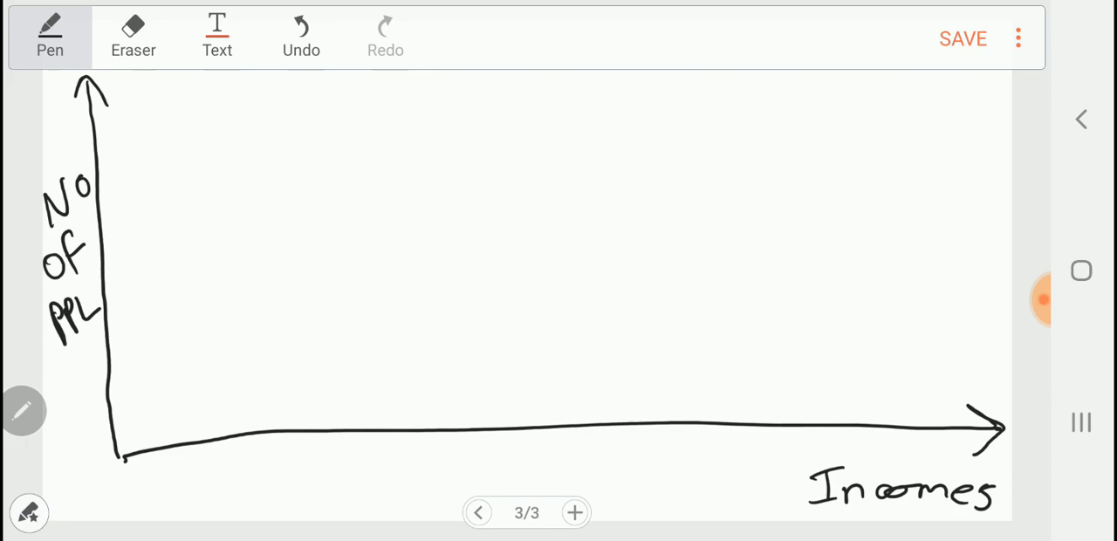
pyautogui.moveTo(91, 258)
pyautogui.mouseDown()
pyautogui.moveTo(113, 258)
pyautogui.moveTo(138, 449)
pyautogui.mouseUp()
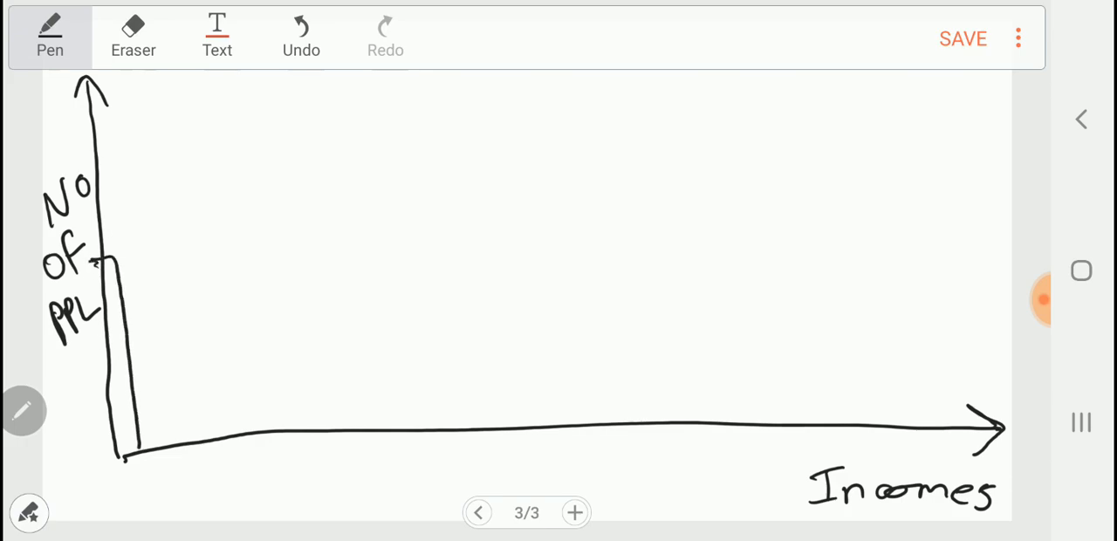
pyautogui.moveTo(94, 262)
pyautogui.mouseDown()
pyautogui.moveTo(88, 307)
pyautogui.moveTo(105, 458)
pyautogui.moveTo(127, 457)
pyautogui.moveTo(105, 451)
pyautogui.mouseUp()
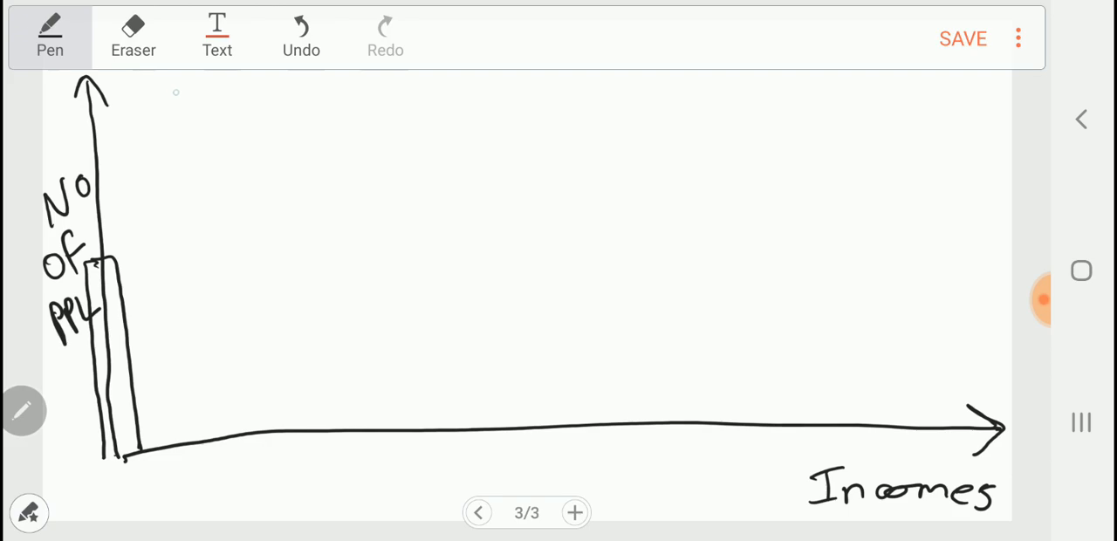
# Step: Draw a row of bars along the income axis, each successively shorter than the last
pyautogui.moveTo(176, 88)
pyautogui.mouseDown()
pyautogui.moveTo(220, 83)
pyautogui.moveTo(243, 438)
pyautogui.mouseUp()
pyautogui.moveTo(220, 82)
pyautogui.mouseDown()
pyautogui.moveTo(167, 88)
pyautogui.moveTo(202, 437)
pyautogui.mouseUp()
pyautogui.moveTo(223, 113)
pyautogui.mouseDown()
pyautogui.moveTo(251, 116)
pyautogui.moveTo(281, 432)
pyautogui.mouseUp()
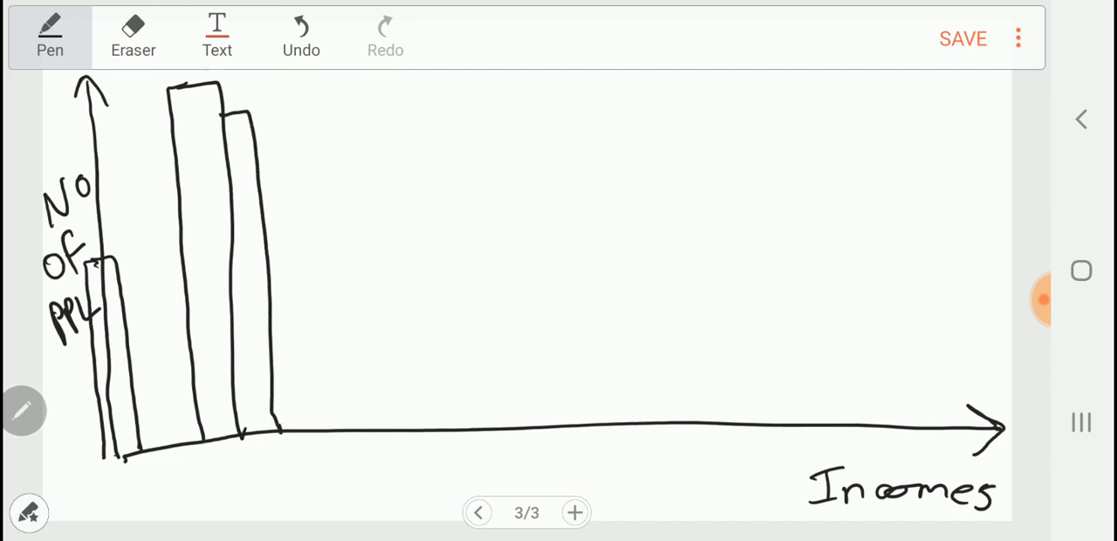
pyautogui.moveTo(259, 156)
pyautogui.mouseDown()
pyautogui.moveTo(280, 154)
pyautogui.moveTo(311, 433)
pyautogui.mouseUp()
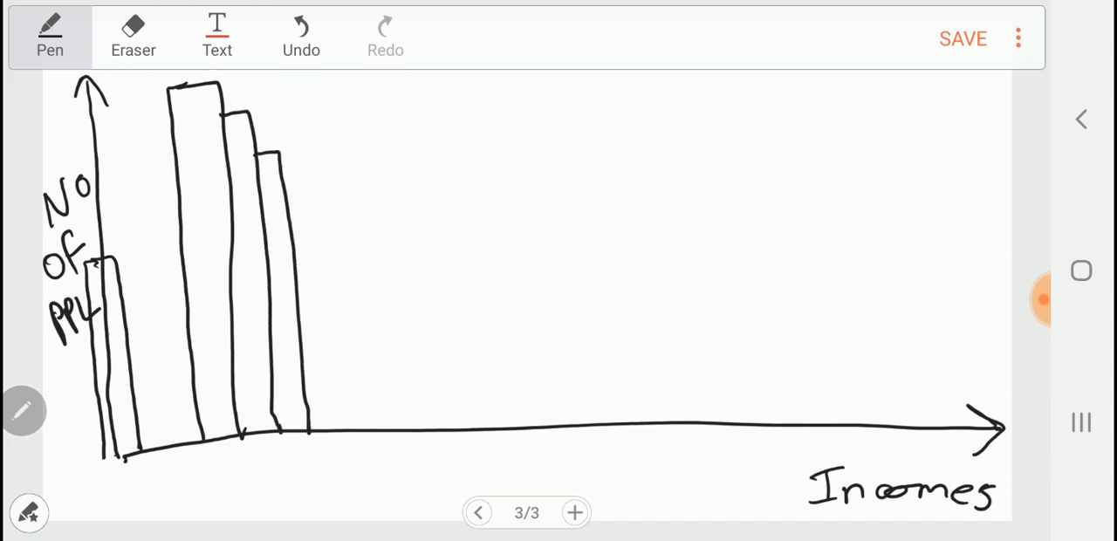
pyautogui.moveTo(288, 220); pyautogui.dragTo(315, 214)
pyautogui.moveTo(314, 215); pyautogui.dragTo(340, 430)
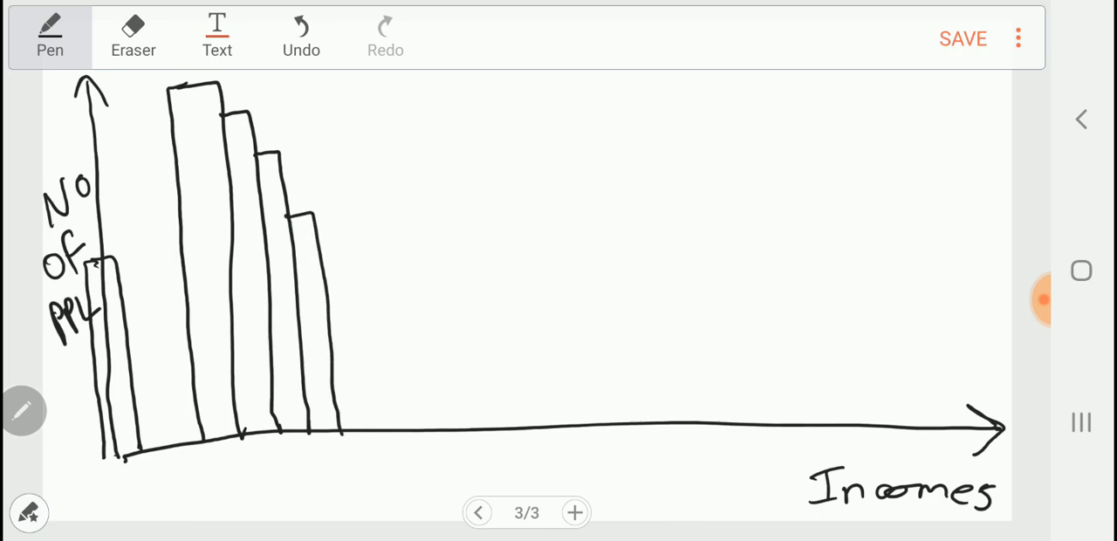
pyautogui.moveTo(325, 290); pyautogui.dragTo(351, 286)
pyautogui.moveTo(351, 286); pyautogui.dragTo(358, 429)
pyautogui.moveTo(358, 365); pyautogui.dragTo(384, 361)
pyautogui.moveTo(384, 362); pyautogui.dragTo(390, 429)
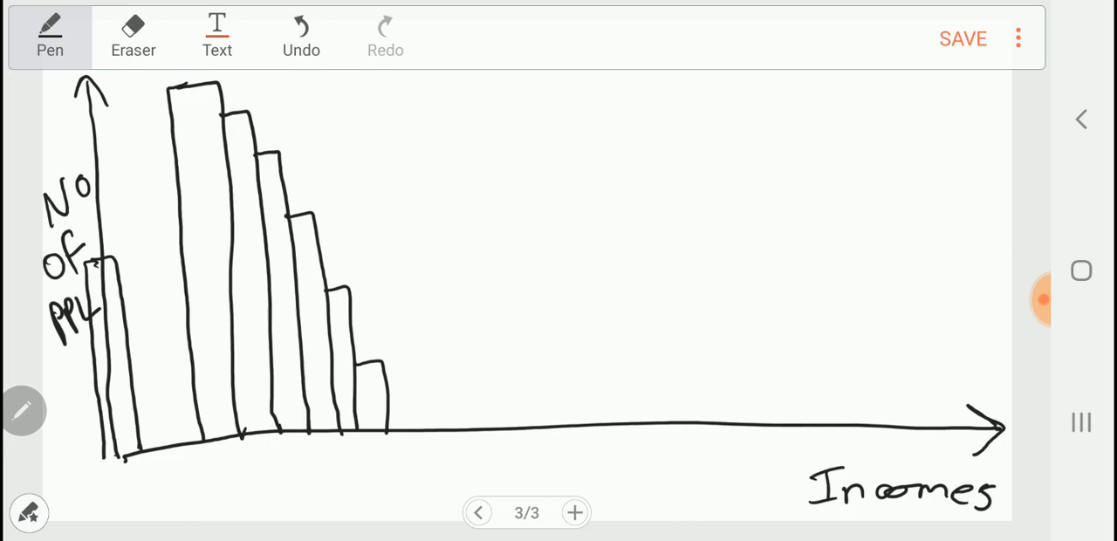
# Step: Tick the top of each bar and connect the tops with a descending diagonal line
pyautogui.moveTo(192, 79); pyautogui.dragTo(238, 108)
pyautogui.moveTo(267, 148); pyautogui.dragTo(270, 157)
pyautogui.moveTo(297, 217); pyautogui.dragTo(302, 227)
pyautogui.moveTo(331, 286); pyautogui.dragTo(335, 299)
pyautogui.moveTo(370, 352); pyautogui.dragTo(372, 368)
pyautogui.moveTo(183, 82)
pyautogui.mouseDown()
pyautogui.moveTo(220, 96)
pyautogui.moveTo(274, 166)
pyautogui.moveTo(408, 430)
pyautogui.mouseUp()
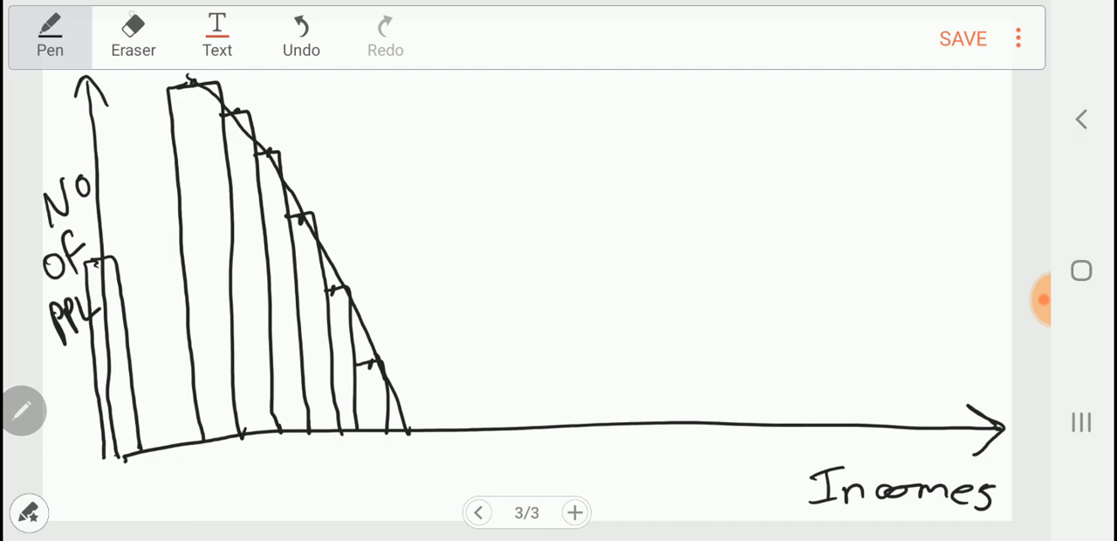
pyautogui.click(134, 35)
# Step: Erase the bars and line, then draw a smooth falling curve to the income axis with a vertical line under its start
pyautogui.moveTo(188, 83)
pyautogui.mouseDown()
pyautogui.moveTo(209, 96)
pyautogui.moveTo(166, 137)
pyautogui.moveTo(241, 245)
pyautogui.moveTo(305, 262)
pyautogui.moveTo(371, 332)
pyautogui.moveTo(384, 392)
pyautogui.moveTo(213, 389)
pyautogui.moveTo(175, 311)
pyautogui.moveTo(234, 404)
pyautogui.moveTo(389, 415)
pyautogui.moveTo(244, 417)
pyautogui.moveTo(313, 303)
pyautogui.moveTo(318, 205)
pyautogui.mouseUp()
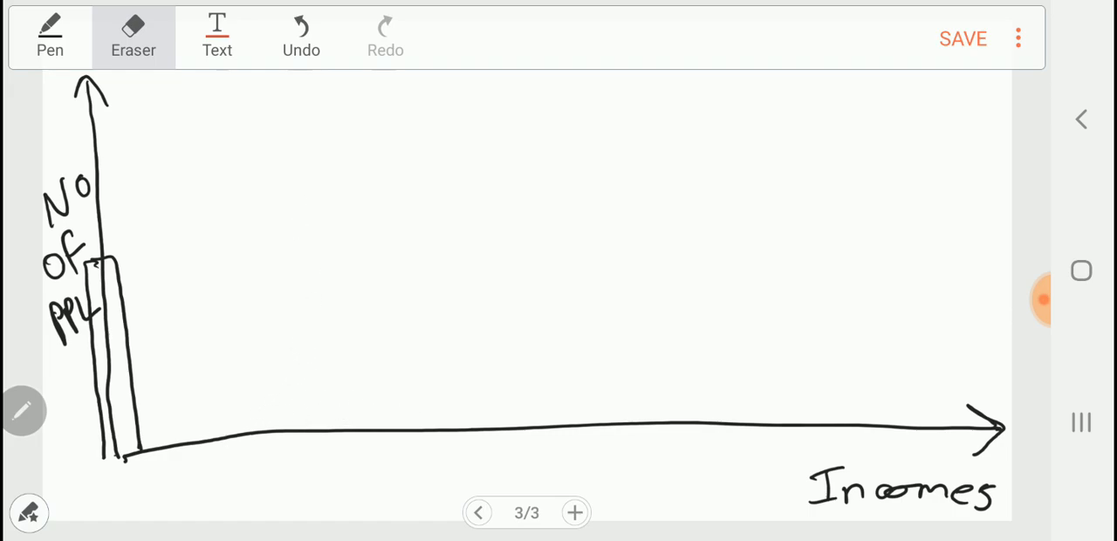
pyautogui.click(50, 35)
pyautogui.moveTo(244, 92)
pyautogui.mouseDown()
pyautogui.moveTo(170, 89)
pyautogui.moveTo(201, 95)
pyautogui.moveTo(330, 233)
pyautogui.moveTo(384, 427)
pyautogui.mouseUp()
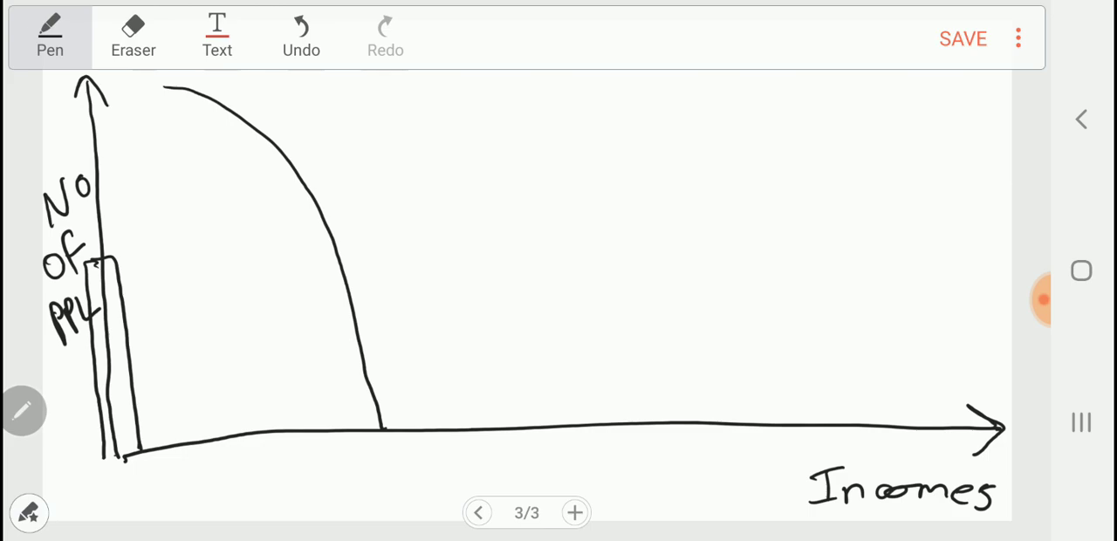
pyautogui.moveTo(153, 85); pyautogui.dragTo(223, 436)
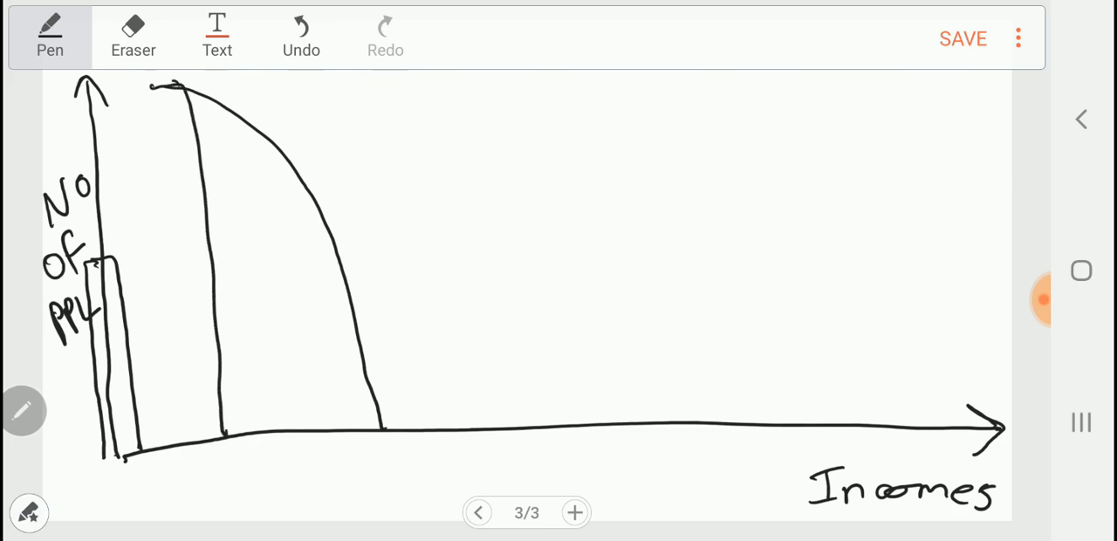
# Step: Divide the area under the curve into vertical bars down to the income axis
pyautogui.moveTo(150, 85); pyautogui.dragTo(192, 445)
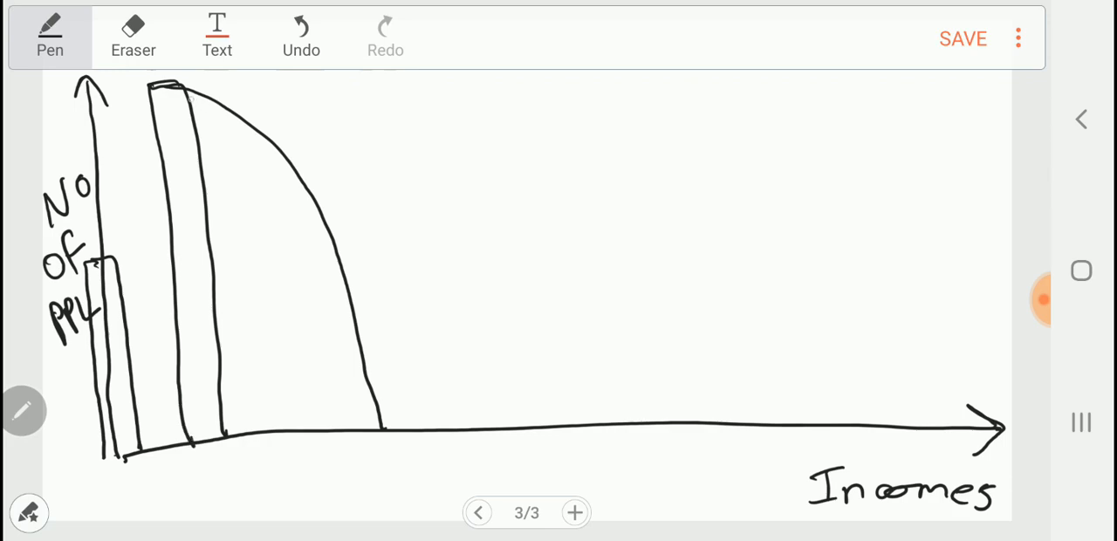
pyautogui.moveTo(190, 97)
pyautogui.mouseDown()
pyautogui.moveTo(251, 370)
pyautogui.moveTo(253, 434)
pyautogui.mouseUp()
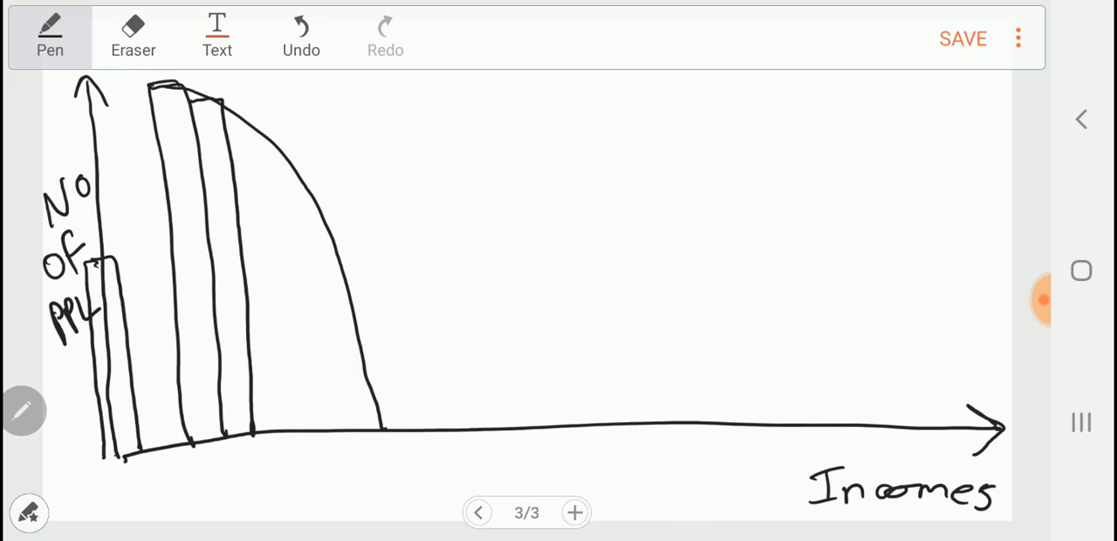
pyautogui.moveTo(230, 141)
pyautogui.mouseDown()
pyautogui.moveTo(270, 138)
pyautogui.moveTo(293, 427)
pyautogui.mouseUp()
pyautogui.moveTo(273, 207)
pyautogui.mouseDown()
pyautogui.moveTo(319, 210)
pyautogui.moveTo(316, 432)
pyautogui.mouseUp()
pyautogui.moveTo(316, 325); pyautogui.dragTo(349, 322)
pyautogui.moveTo(349, 321); pyautogui.dragTo(360, 447)
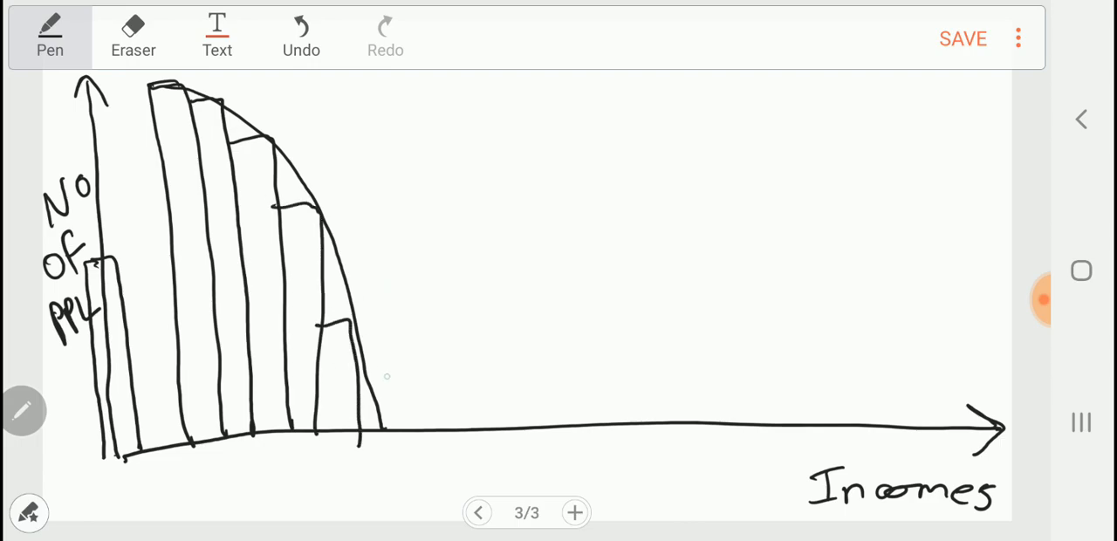
pyautogui.moveTo(377, 389); pyautogui.dragTo(382, 427)
# Step: Hatch the second bar and the small last bar, then sweep a curve across the bars
pyautogui.moveTo(155, 112)
pyautogui.mouseDown()
pyautogui.moveTo(188, 113)
pyautogui.moveTo(231, 428)
pyautogui.mouseUp()
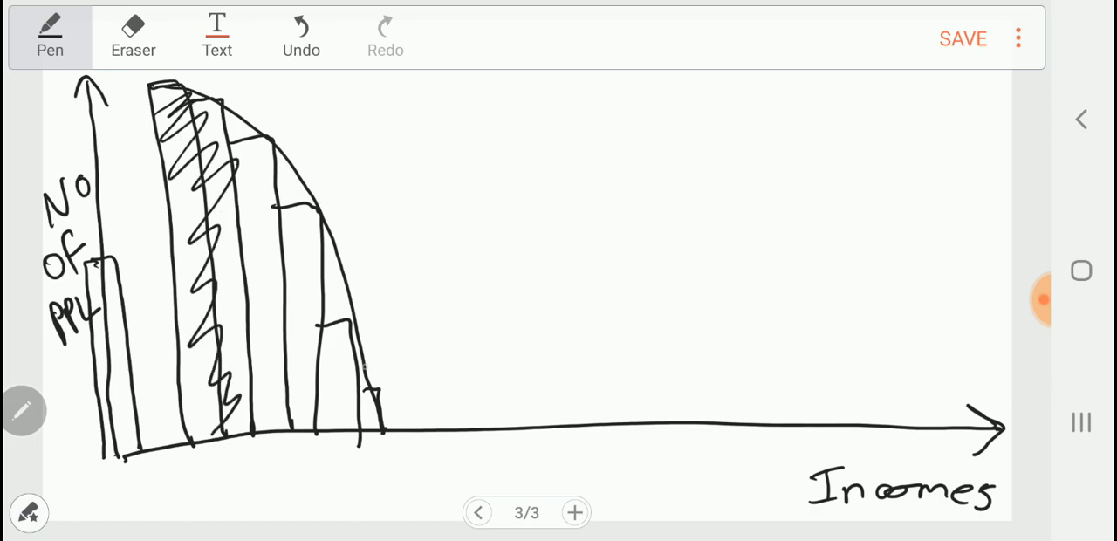
pyautogui.moveTo(357, 401); pyautogui.dragTo(373, 426)
pyautogui.moveTo(136, 106)
pyautogui.mouseDown()
pyautogui.moveTo(197, 223)
pyautogui.moveTo(358, 349)
pyautogui.moveTo(464, 381)
pyautogui.mouseUp()
# Step: Undo the curve, bars and hatching, redraw a falling curve, then undo it too
pyautogui.click(301, 35)
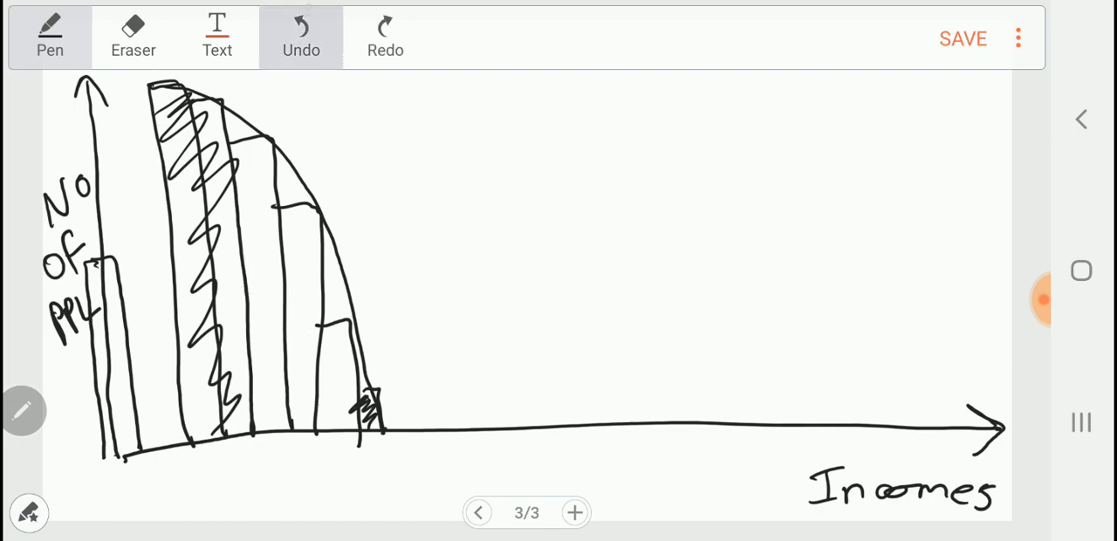
pyautogui.click(301, 35)
pyautogui.click(302, 35)
pyautogui.click(301, 35)
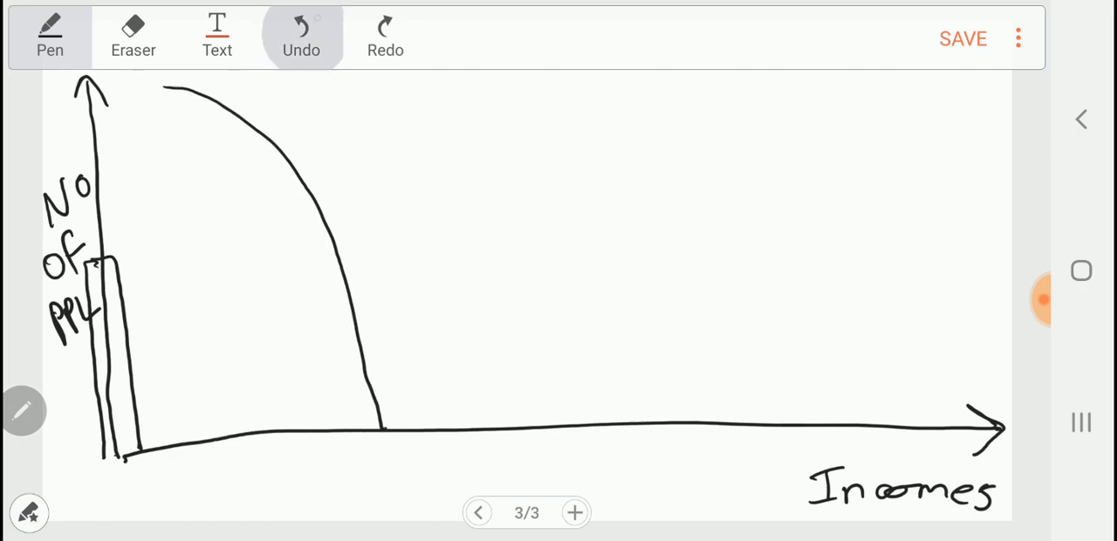
pyautogui.moveTo(174, 91)
pyautogui.mouseDown()
pyautogui.moveTo(164, 84)
pyautogui.moveTo(302, 203)
pyautogui.moveTo(371, 412)
pyautogui.mouseUp()
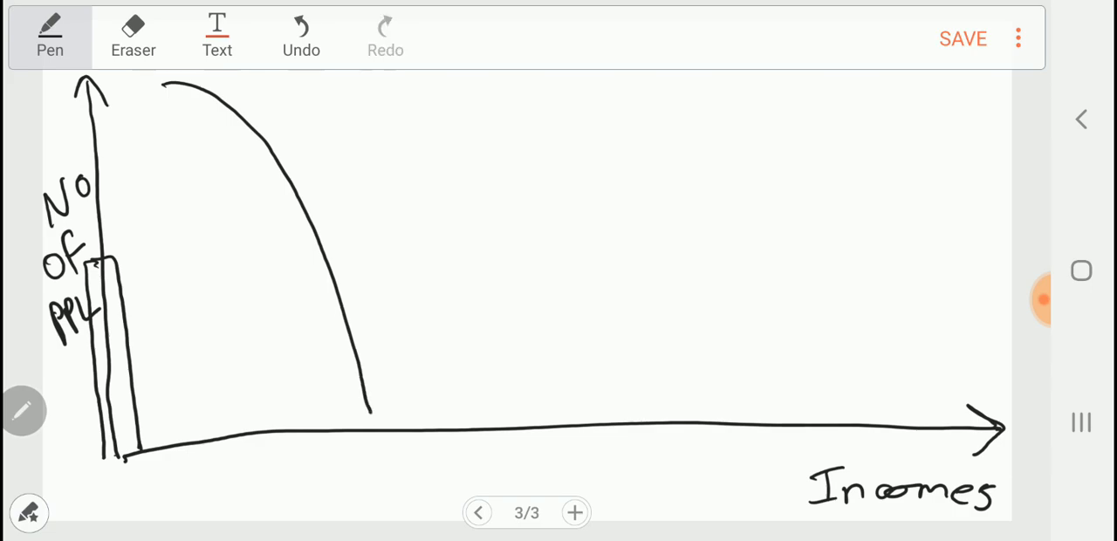
pyautogui.click(301, 35)
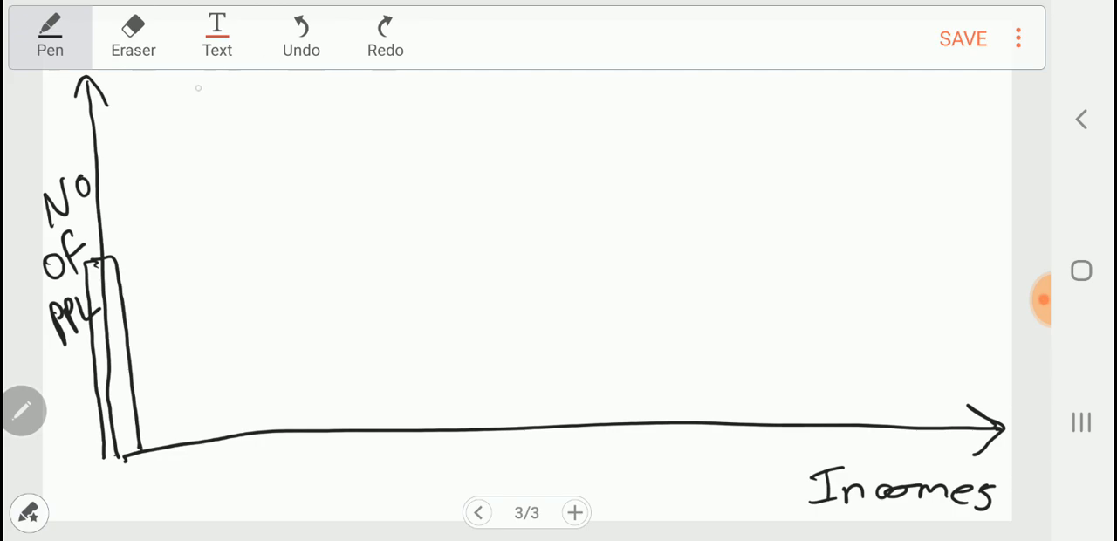
# Step: Draw a steep poor-class curve, two ticks under the axis, and start a low tail near the arrow
pyautogui.moveTo(188, 79)
pyautogui.mouseDown()
pyautogui.moveTo(305, 330)
pyautogui.moveTo(325, 427)
pyautogui.mouseUp()
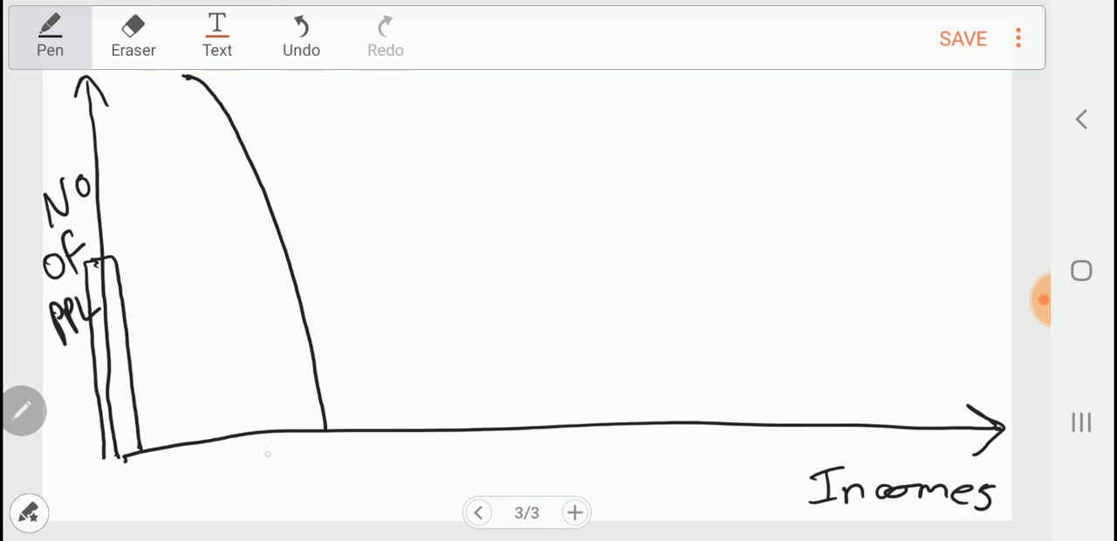
pyautogui.moveTo(262, 449); pyautogui.dragTo(262, 463)
pyautogui.moveTo(341, 437); pyautogui.dragTo(337, 457)
pyautogui.moveTo(735, 394); pyautogui.dragTo(979, 424)
# Step: Extend the flat tail and add tick marks at its ends near the axis arrow
pyautogui.moveTo(733, 433); pyautogui.dragTo(742, 449)
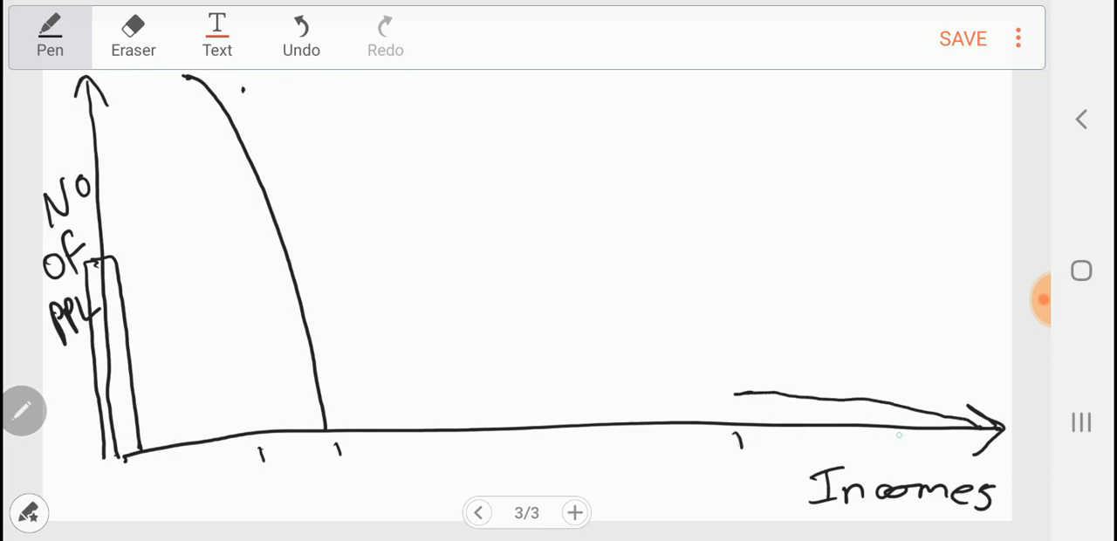
pyautogui.moveTo(969, 441); pyautogui.dragTo(978, 456)
pyautogui.moveTo(709, 354)
pyautogui.mouseDown()
pyautogui.moveTo(714, 376)
pyautogui.moveTo(723, 350)
pyautogui.moveTo(738, 363)
pyautogui.mouseUp()
# Step: Handwrite 'Fuedal' and 'Kings' above the tail and draw a flat line spanning the middle range
pyautogui.moveTo(744, 349)
pyautogui.mouseDown()
pyautogui.moveTo(754, 363)
pyautogui.moveTo(789, 357)
pyautogui.mouseUp()
pyautogui.moveTo(799, 326); pyautogui.dragTo(797, 356)
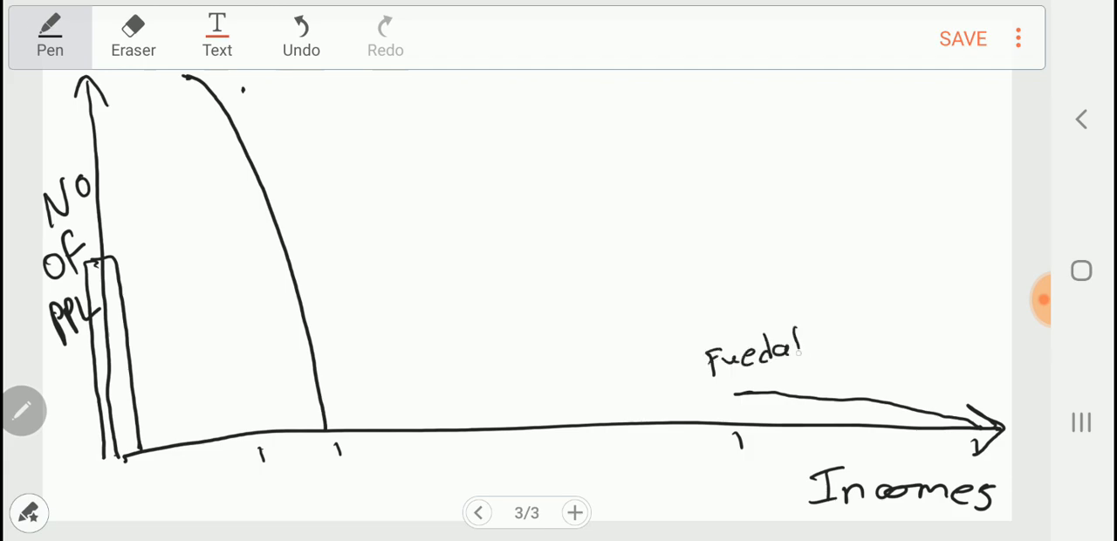
pyautogui.moveTo(937, 367)
pyautogui.mouseDown()
pyautogui.moveTo(941, 384)
pyautogui.moveTo(960, 384)
pyautogui.mouseUp()
pyautogui.moveTo(962, 372); pyautogui.dragTo(988, 387)
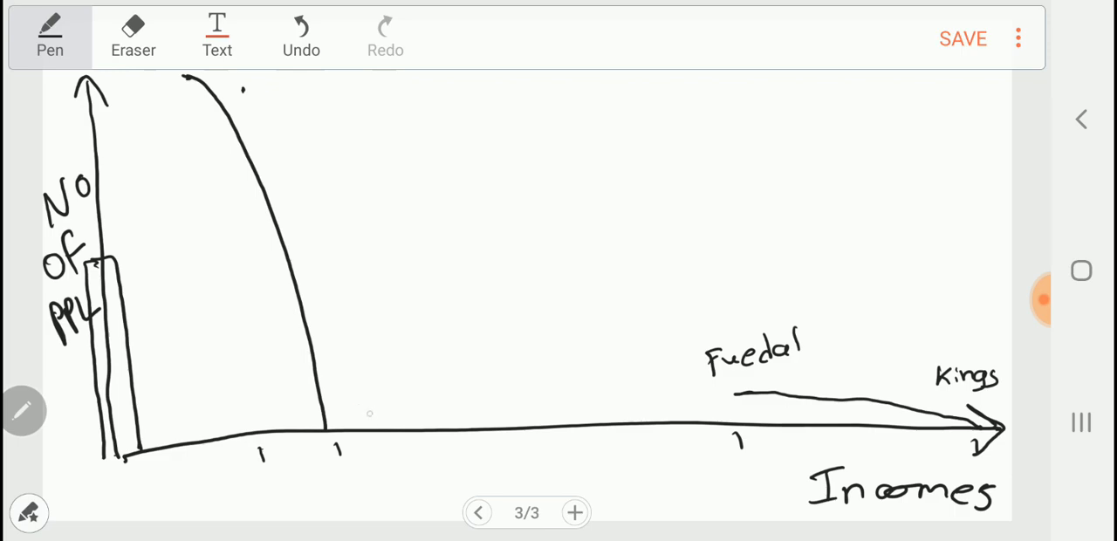
pyautogui.moveTo(342, 398)
pyautogui.mouseDown()
pyautogui.moveTo(684, 400)
pyautogui.moveTo(689, 384)
pyautogui.moveTo(696, 409)
pyautogui.mouseUp()
# Step: Add arrowheads to both ends of the middle-range line, retracing the right one boldly
pyautogui.moveTo(356, 389); pyautogui.dragTo(342, 401)
pyautogui.moveTo(342, 402); pyautogui.dragTo(373, 416)
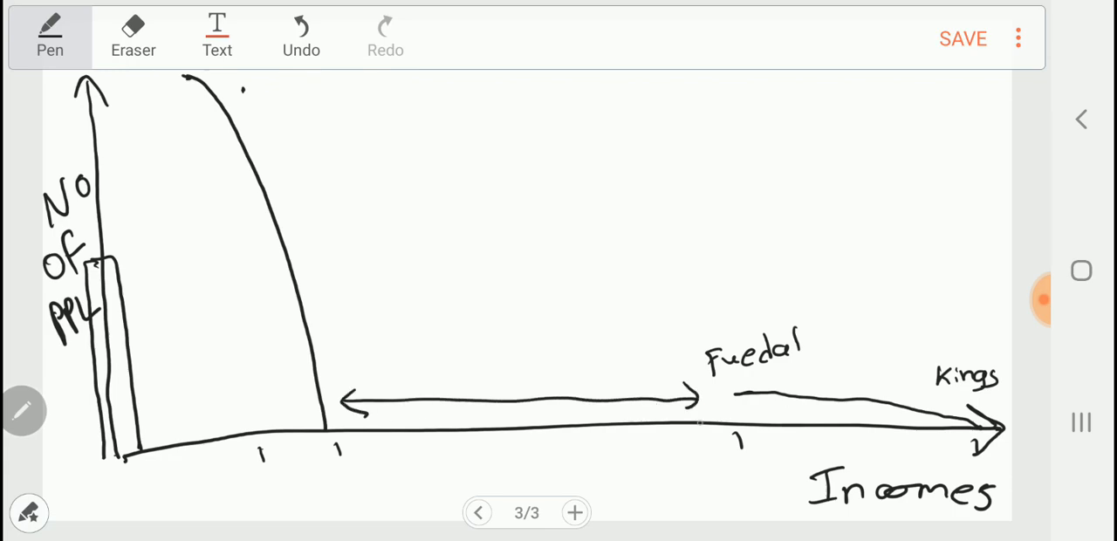
pyautogui.moveTo(686, 382)
pyautogui.mouseDown()
pyautogui.moveTo(696, 398)
pyautogui.moveTo(684, 410)
pyautogui.mouseUp()
# Step: Undo stroke by stroke until the double arrow and the Kings and Fuedal labels are gone
pyautogui.click(301, 35)
pyautogui.click(301, 35)
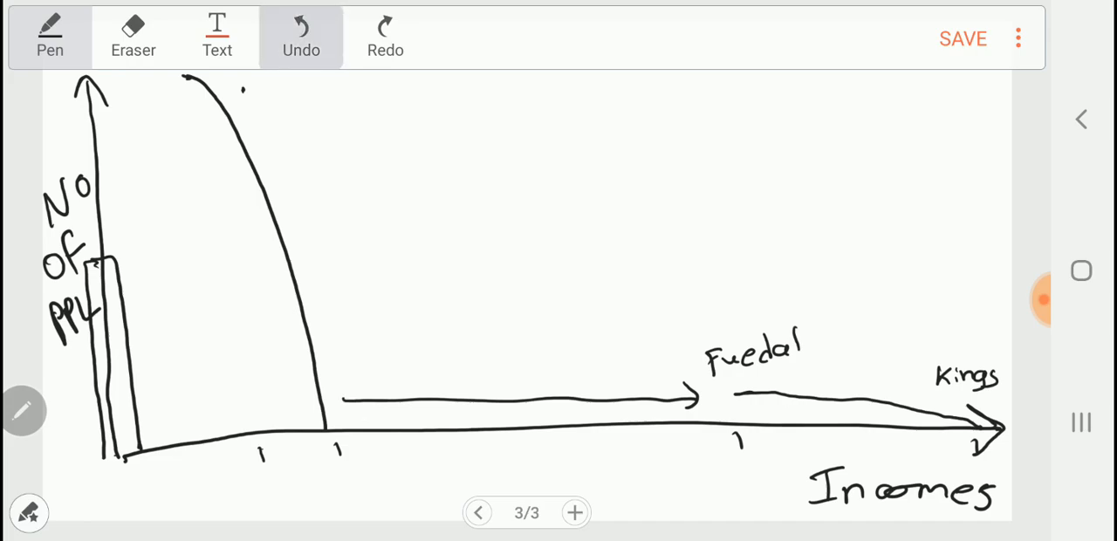
pyautogui.click(301, 35)
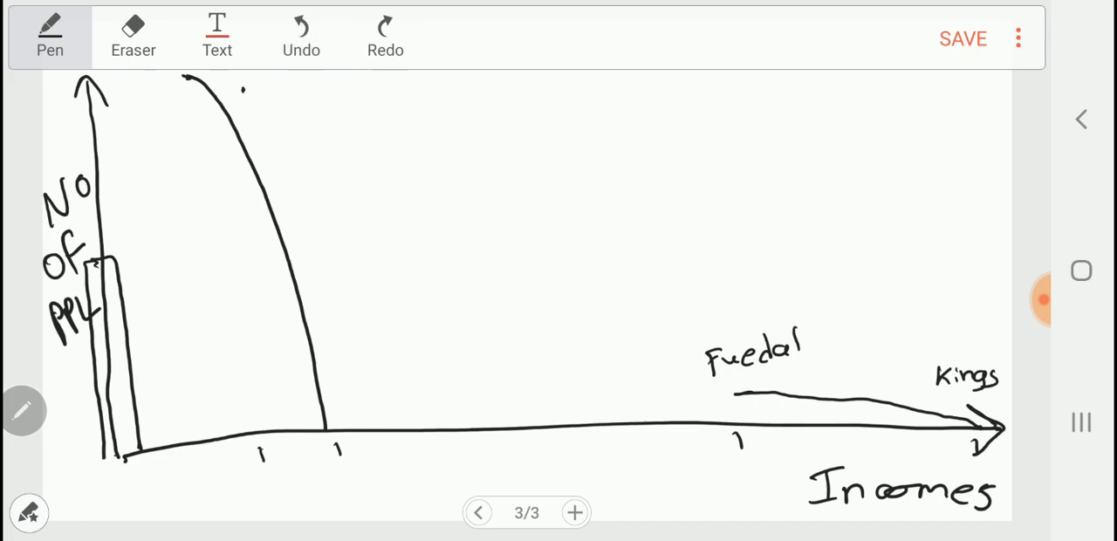
pyautogui.click(301, 34)
pyautogui.click(385, 35)
pyautogui.click(301, 35)
pyautogui.click(301, 35)
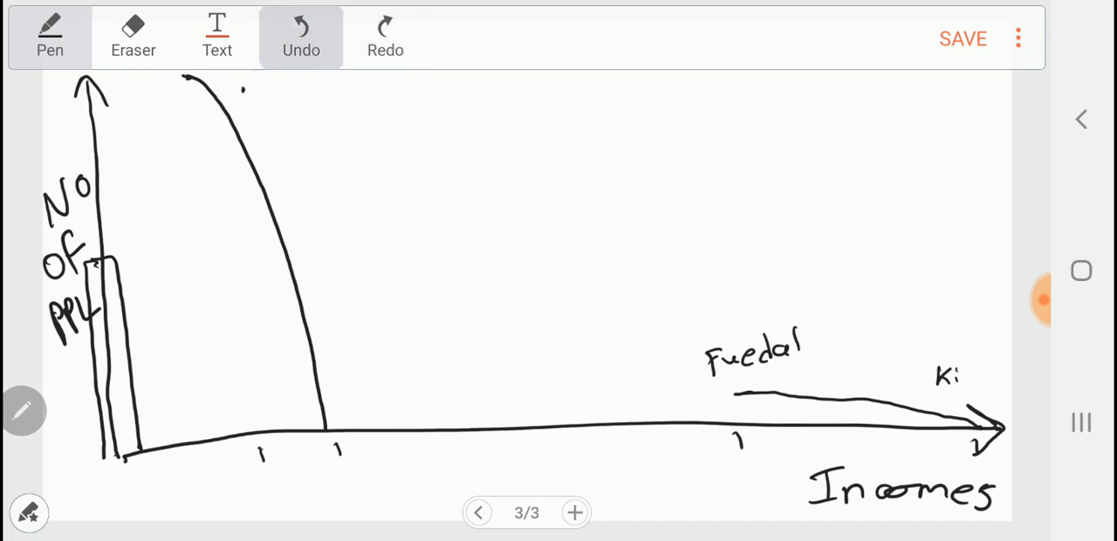
pyautogui.click(301, 35)
pyautogui.click(301, 35)
pyautogui.click(301, 35)
pyautogui.click(301, 35)
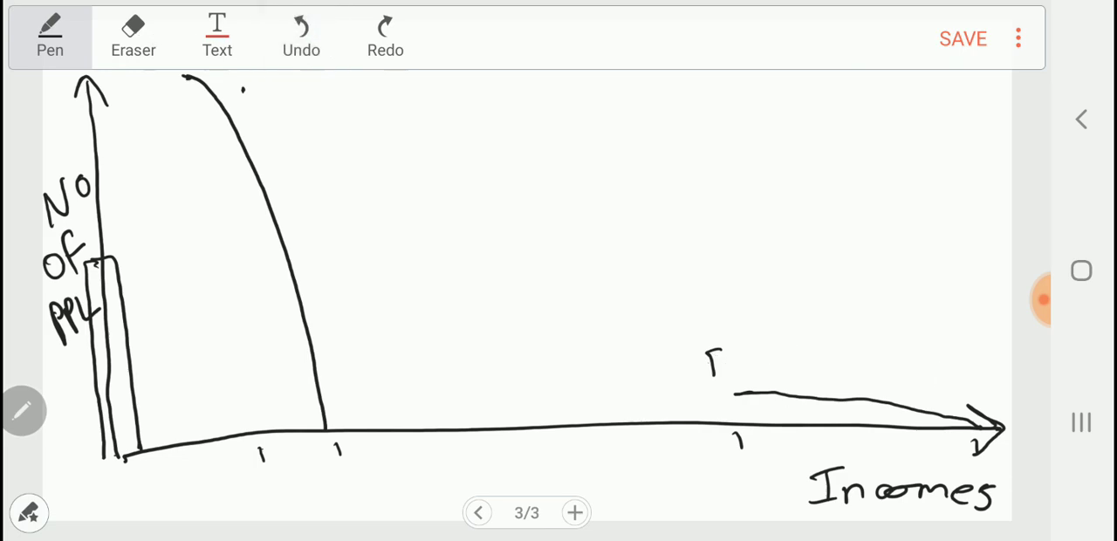
pyautogui.click(301, 35)
# Step: Draw a broad middle-class curve with arrows from the poor curve and toward the long tail
pyautogui.moveTo(318, 208)
pyautogui.mouseDown()
pyautogui.moveTo(545, 293)
pyautogui.moveTo(668, 426)
pyautogui.mouseUp()
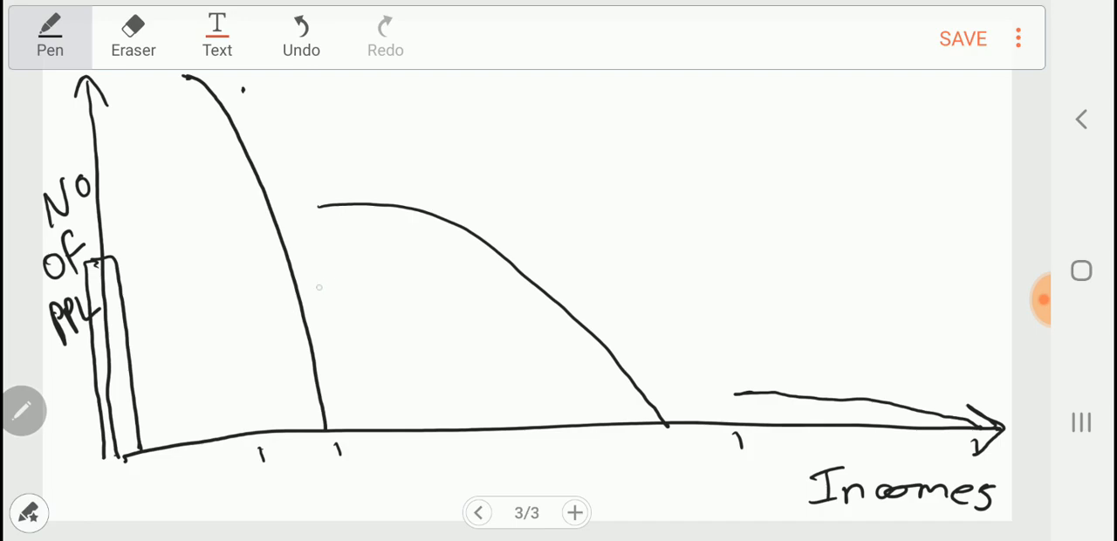
pyautogui.moveTo(307, 302)
pyautogui.mouseDown()
pyautogui.moveTo(393, 229)
pyautogui.moveTo(371, 245)
pyautogui.moveTo(404, 252)
pyautogui.mouseUp()
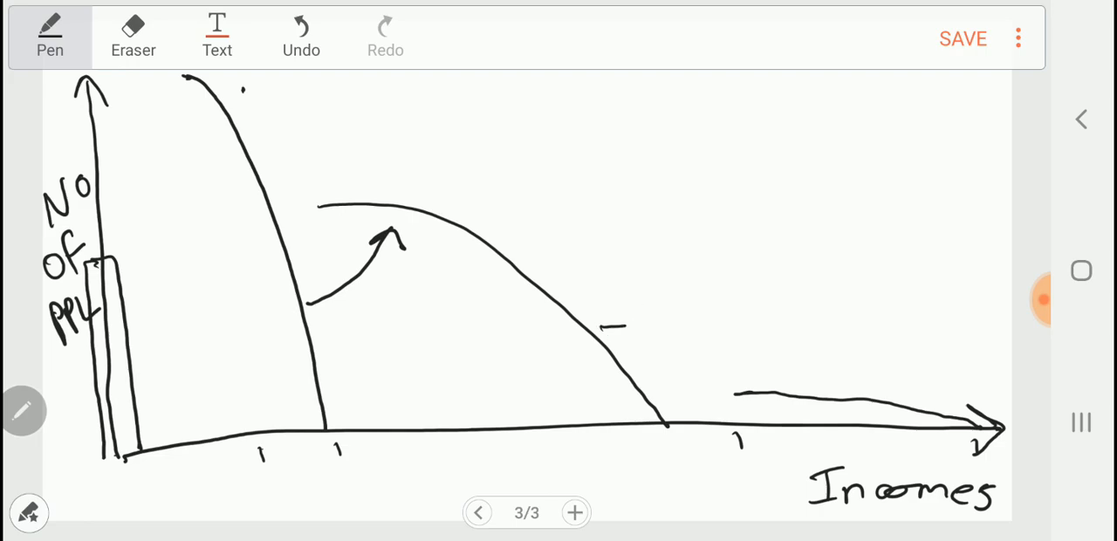
pyautogui.moveTo(600, 329)
pyautogui.mouseDown()
pyautogui.moveTo(776, 378)
pyautogui.moveTo(744, 377)
pyautogui.mouseUp()
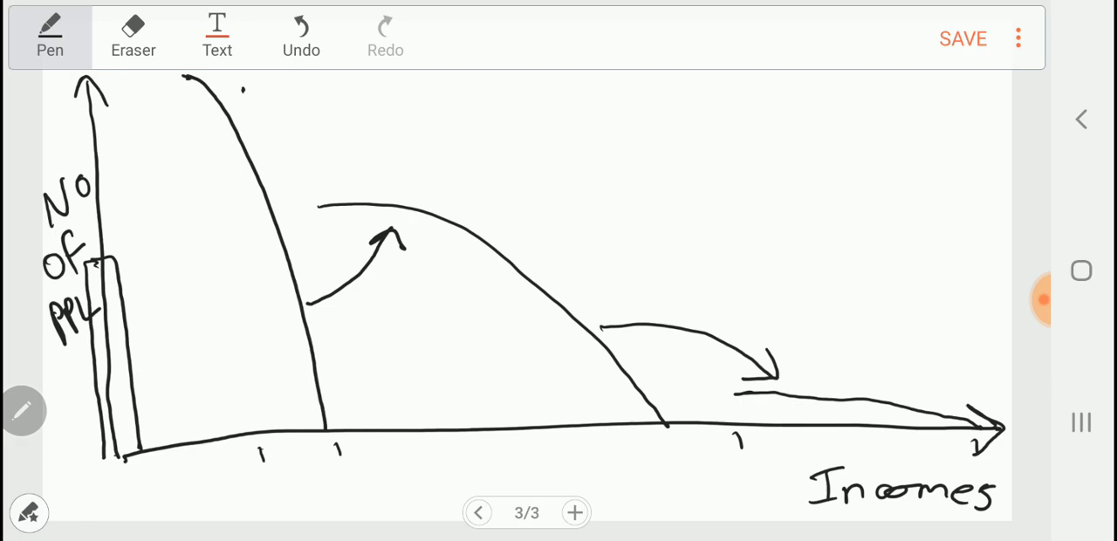
# Step: Undo the arrows around the middle-class curve, including a redrawn arrowhead at the tail
pyautogui.click(301, 34)
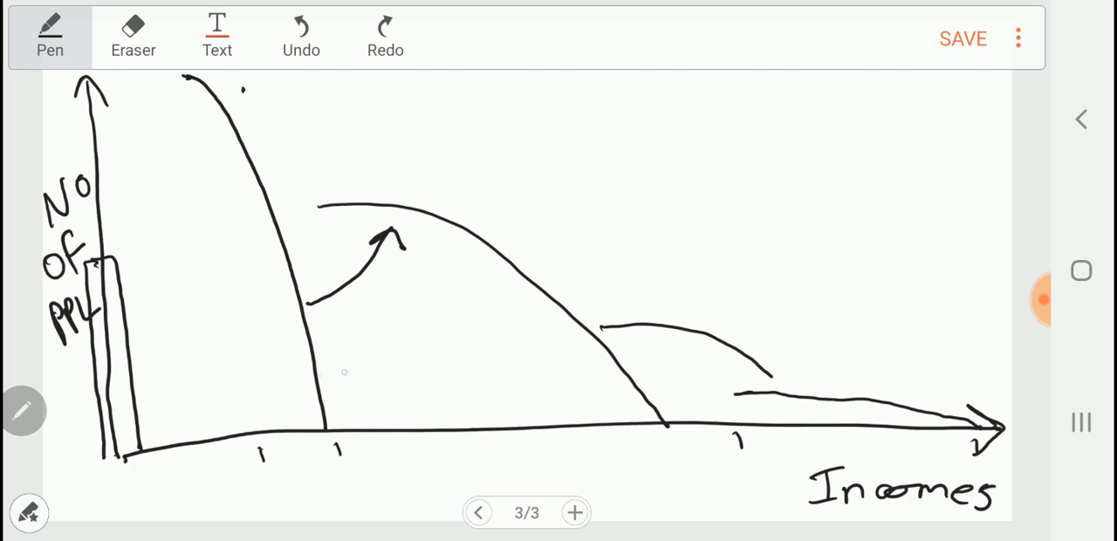
pyautogui.moveTo(765, 356)
pyautogui.mouseDown()
pyautogui.moveTo(774, 377)
pyautogui.moveTo(756, 383)
pyautogui.mouseUp()
pyautogui.click(301, 35)
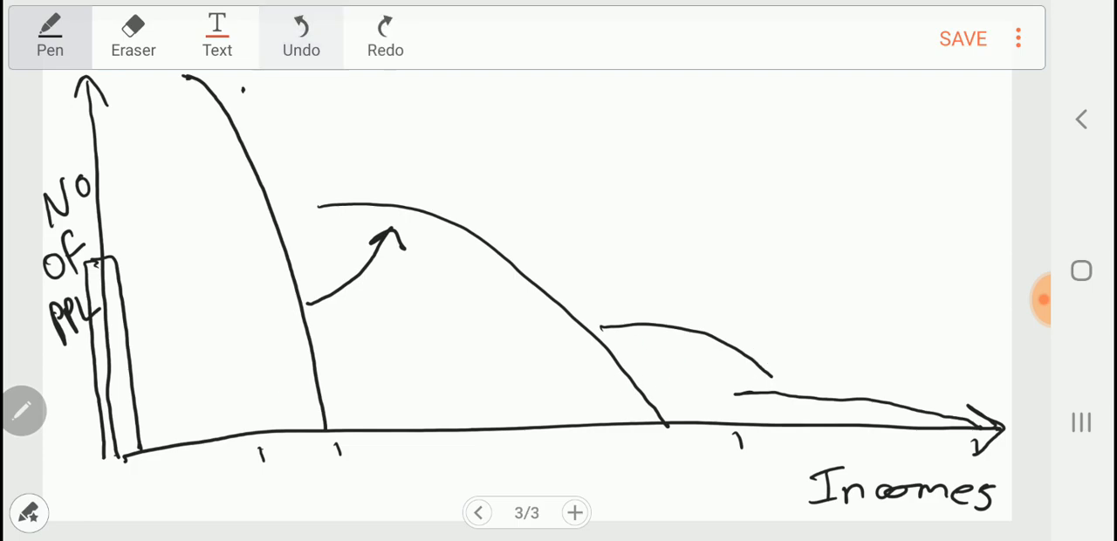
pyautogui.click(301, 35)
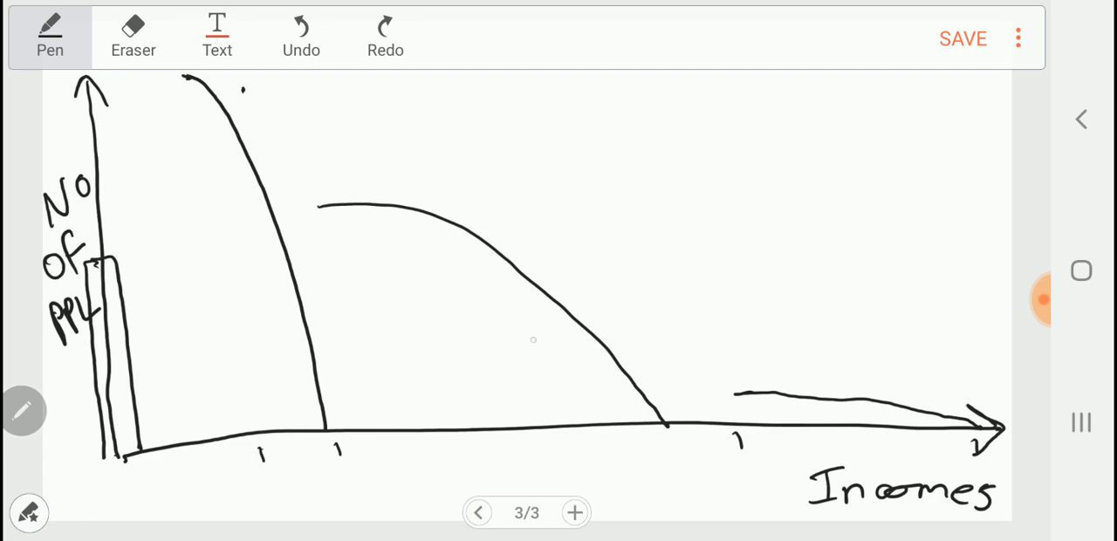
# Step: Erase the broad middle-class curve with the Eraser, then retouch the steep poor curve in ink
pyautogui.click(133, 35)
pyautogui.moveTo(331, 232)
pyautogui.mouseDown()
pyautogui.moveTo(541, 288)
pyautogui.moveTo(664, 410)
pyautogui.mouseUp()
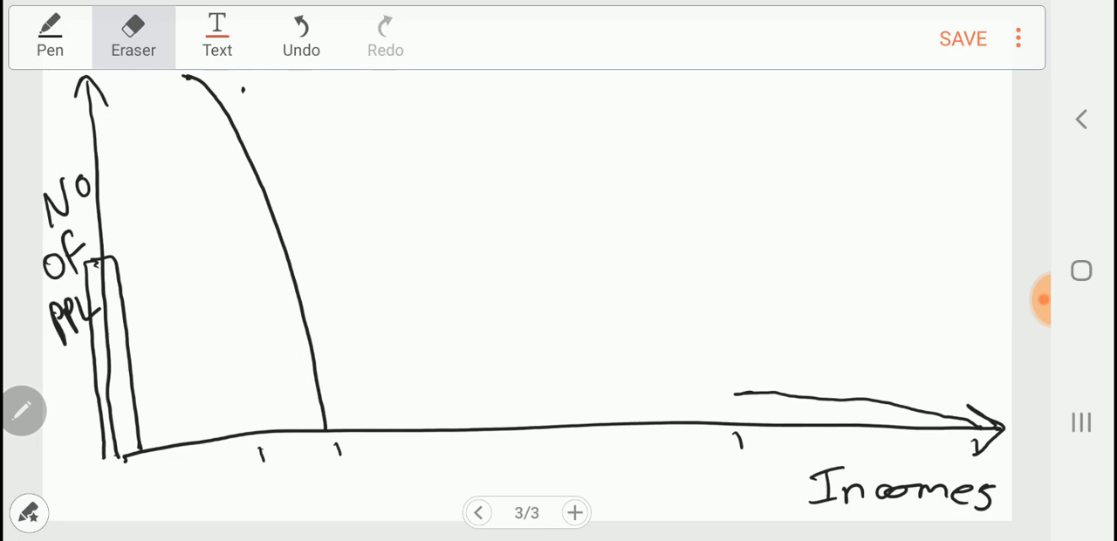
pyautogui.click(50, 35)
pyautogui.moveTo(206, 98)
pyautogui.mouseDown()
pyautogui.moveTo(257, 98)
pyautogui.moveTo(284, 229)
pyautogui.mouseUp()
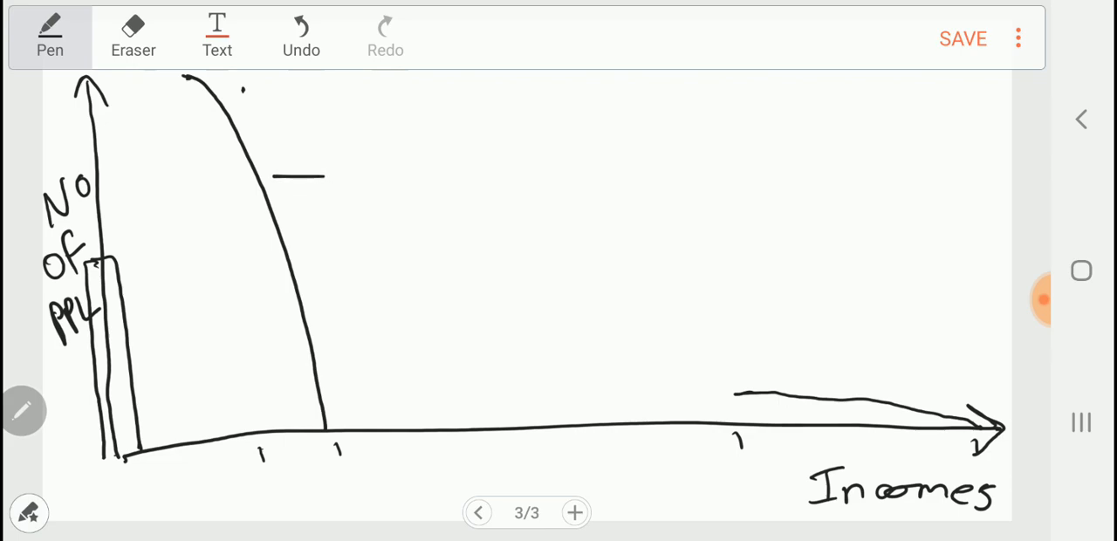
# Step: Draw five overlapping descending middle-class curves stepping rightward from the poor curve
pyautogui.moveTo(269, 174)
pyautogui.mouseDown()
pyautogui.moveTo(293, 185)
pyautogui.moveTo(479, 400)
pyautogui.mouseUp()
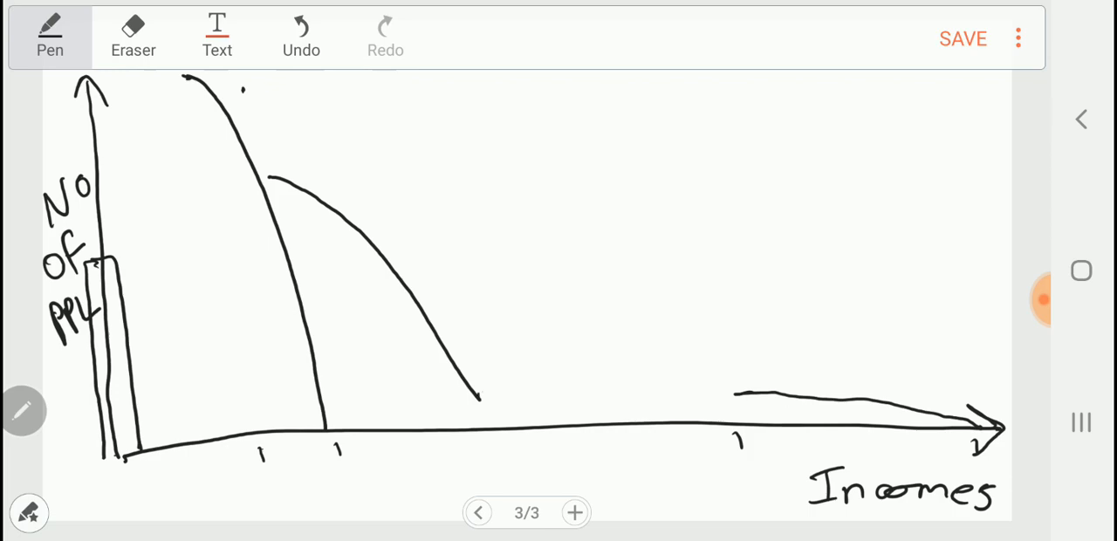
pyautogui.moveTo(365, 213)
pyautogui.mouseDown()
pyautogui.moveTo(424, 246)
pyautogui.moveTo(586, 397)
pyautogui.mouseUp()
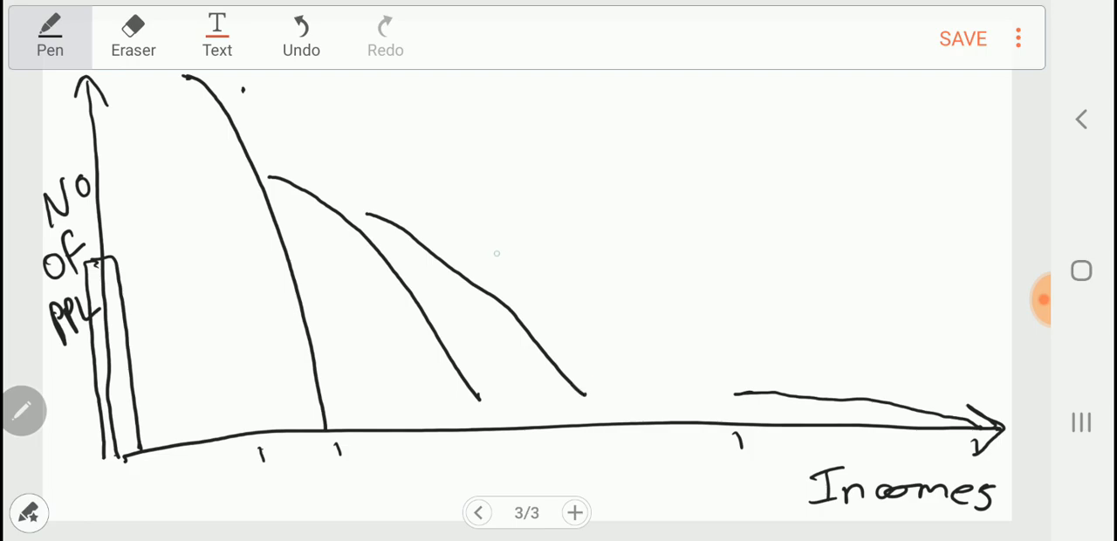
pyautogui.moveTo(485, 250)
pyautogui.mouseDown()
pyautogui.moveTo(568, 290)
pyautogui.moveTo(705, 399)
pyautogui.mouseUp()
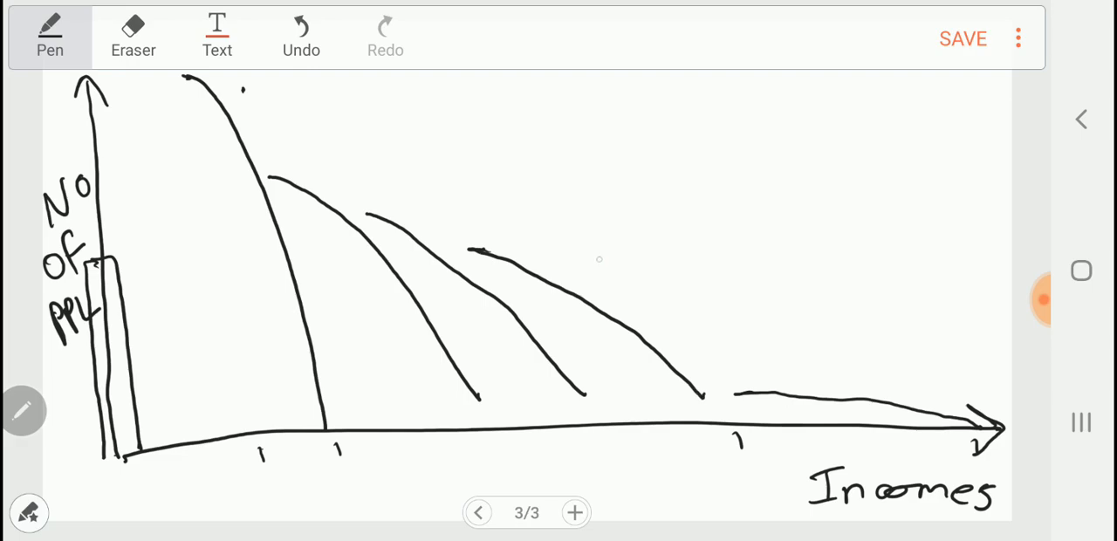
pyautogui.moveTo(569, 265)
pyautogui.mouseDown()
pyautogui.moveTo(719, 330)
pyautogui.moveTo(806, 389)
pyautogui.mouseUp()
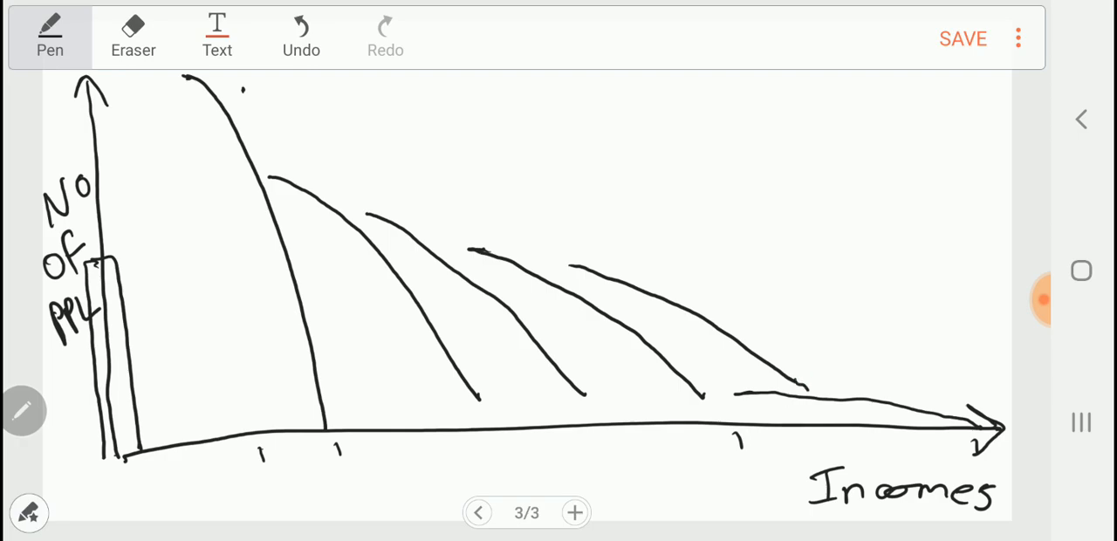
pyautogui.moveTo(655, 278); pyautogui.dragTo(881, 388)
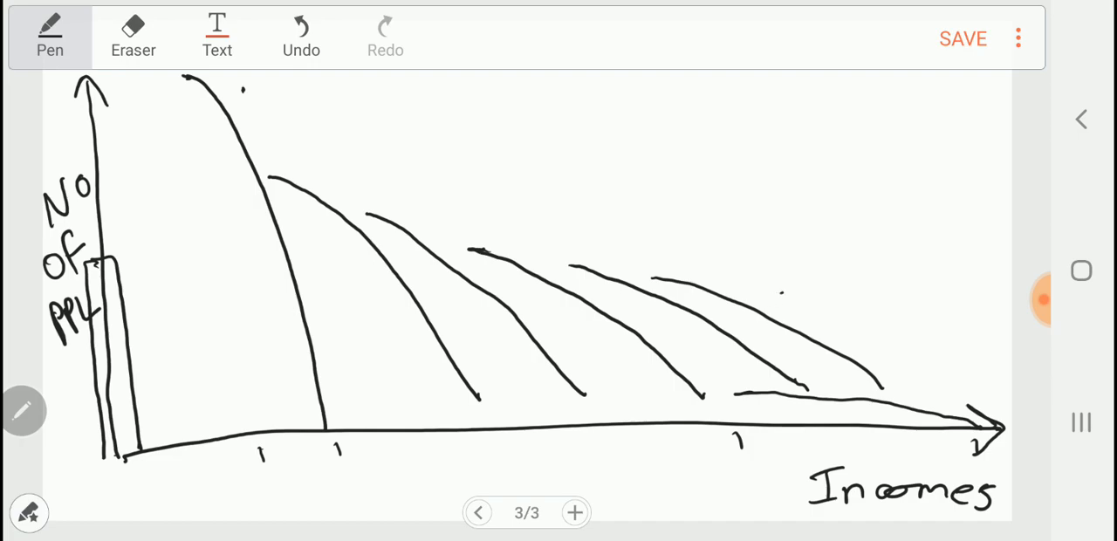
# Step: Add the rightmost curves near the tail and extend strokes leftward so neighbouring curves overlap
pyautogui.moveTo(777, 293)
pyautogui.mouseDown()
pyautogui.moveTo(828, 306)
pyautogui.moveTo(998, 402)
pyautogui.mouseUp()
pyautogui.moveTo(869, 300); pyautogui.dragTo(1011, 349)
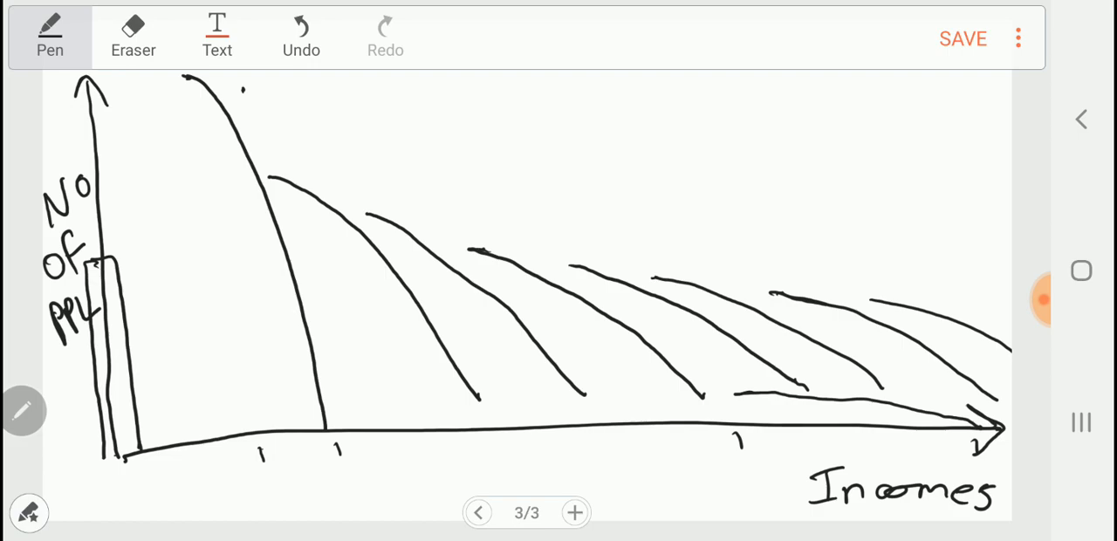
pyautogui.moveTo(656, 277)
pyautogui.mouseDown()
pyautogui.moveTo(553, 270)
pyautogui.moveTo(567, 258)
pyautogui.mouseUp()
pyautogui.moveTo(791, 302); pyautogui.dragTo(672, 285)
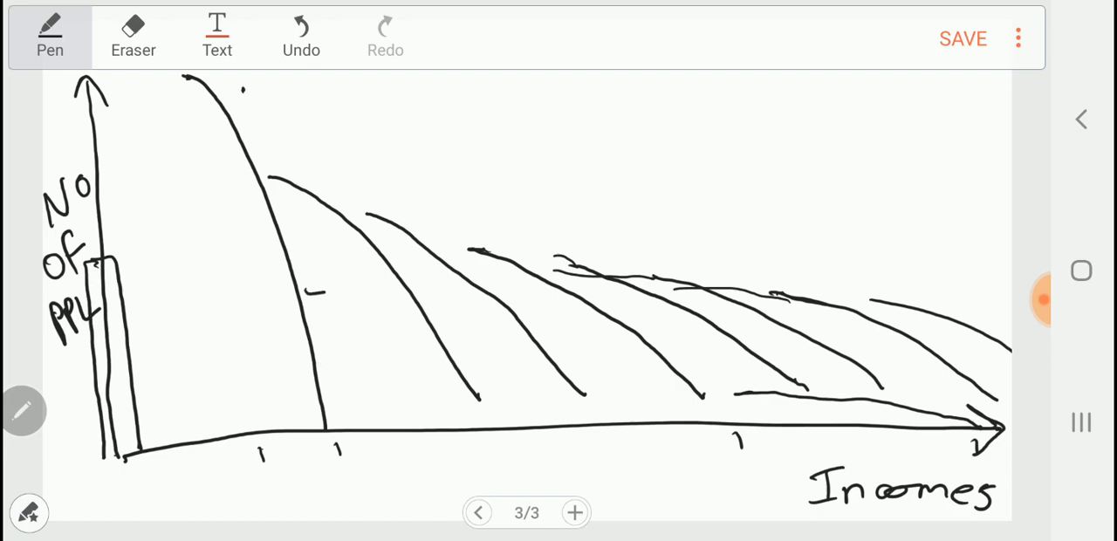
# Step: Draw two short arrows between the first few middle-class curves
pyautogui.moveTo(305, 292)
pyautogui.mouseDown()
pyautogui.moveTo(370, 271)
pyautogui.moveTo(375, 292)
pyautogui.mouseUp()
pyautogui.moveTo(452, 336)
pyautogui.mouseDown()
pyautogui.moveTo(501, 316)
pyautogui.moveTo(506, 338)
pyautogui.moveTo(596, 314)
pyautogui.moveTo(600, 335)
pyautogui.moveTo(692, 319)
pyautogui.moveTo(695, 337)
pyautogui.mouseUp()
# Step: Undo the arrows and every middle-class curve, leaving only the poor curve and long tail
pyautogui.click(301, 35)
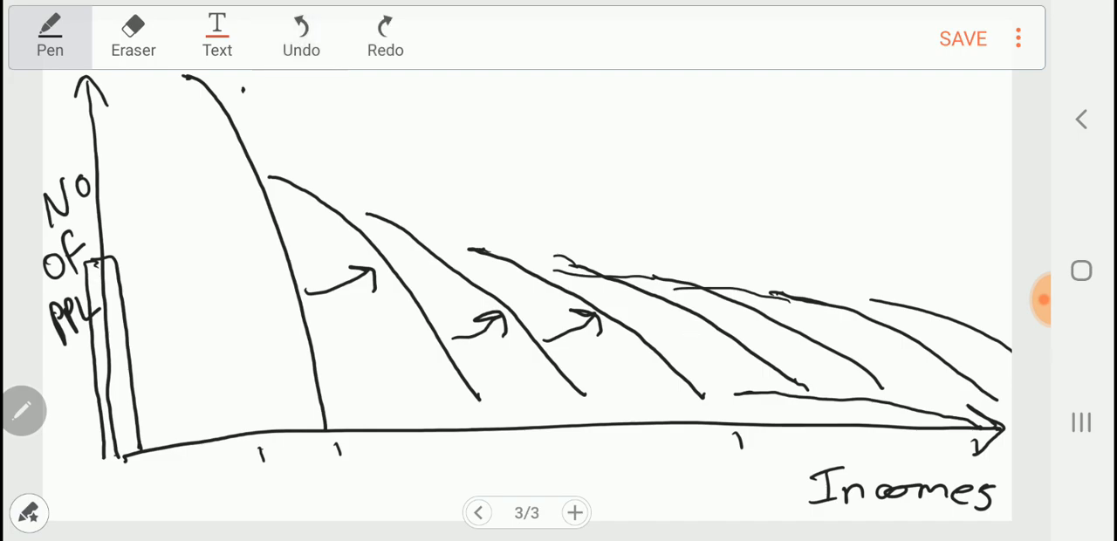
pyautogui.click(302, 35)
pyautogui.click(302, 35)
pyautogui.click(301, 35)
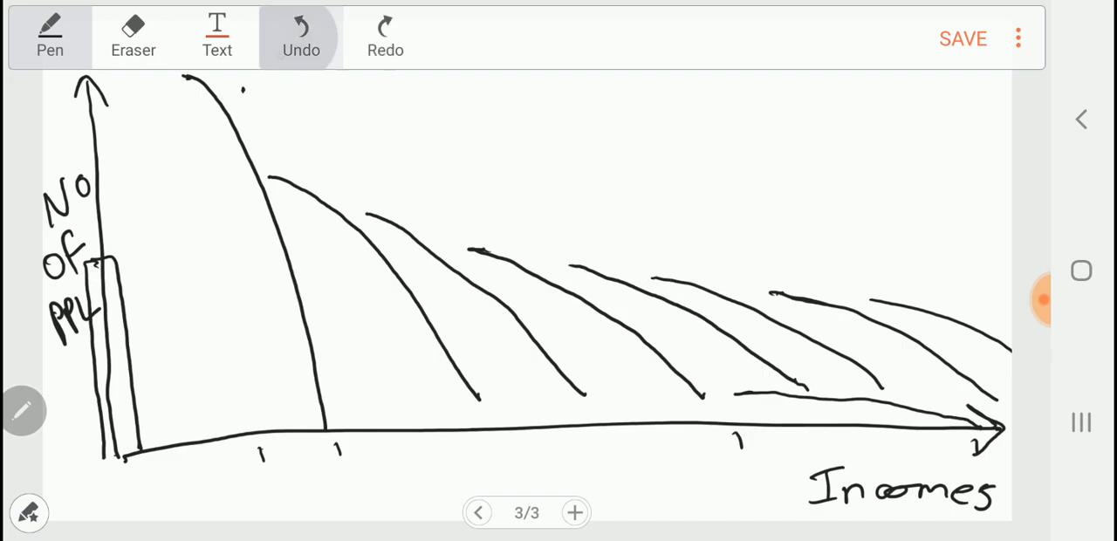
pyautogui.click(301, 35)
pyautogui.click(301, 35)
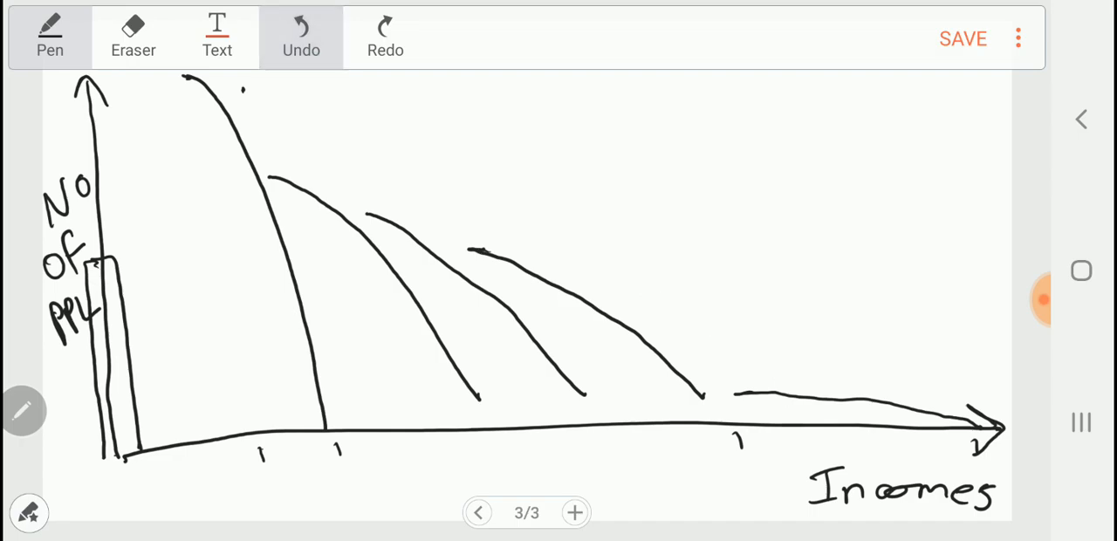
pyautogui.click(301, 35)
pyautogui.click(301, 35)
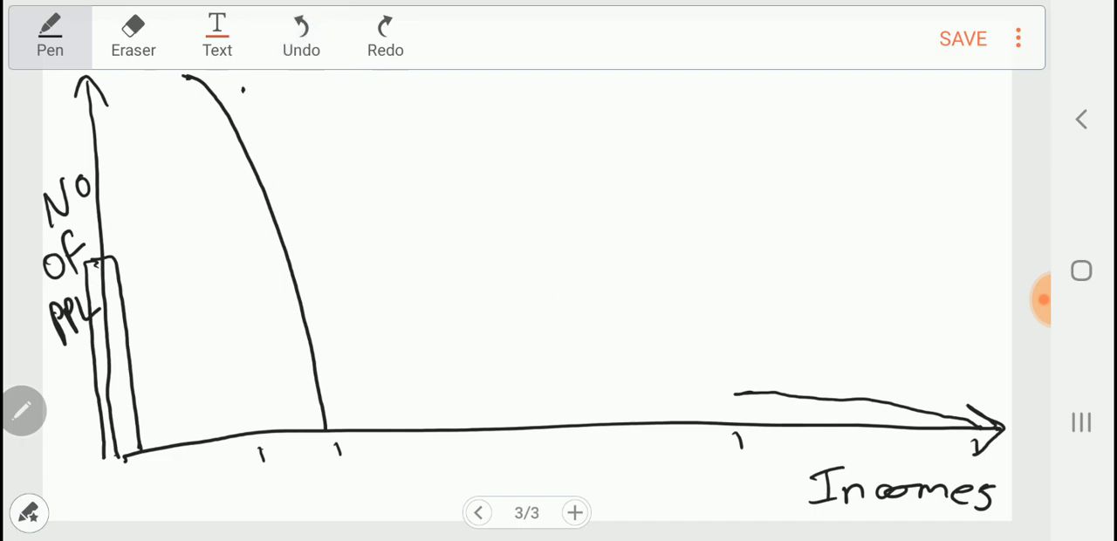
pyautogui.click(301, 35)
pyautogui.click(385, 35)
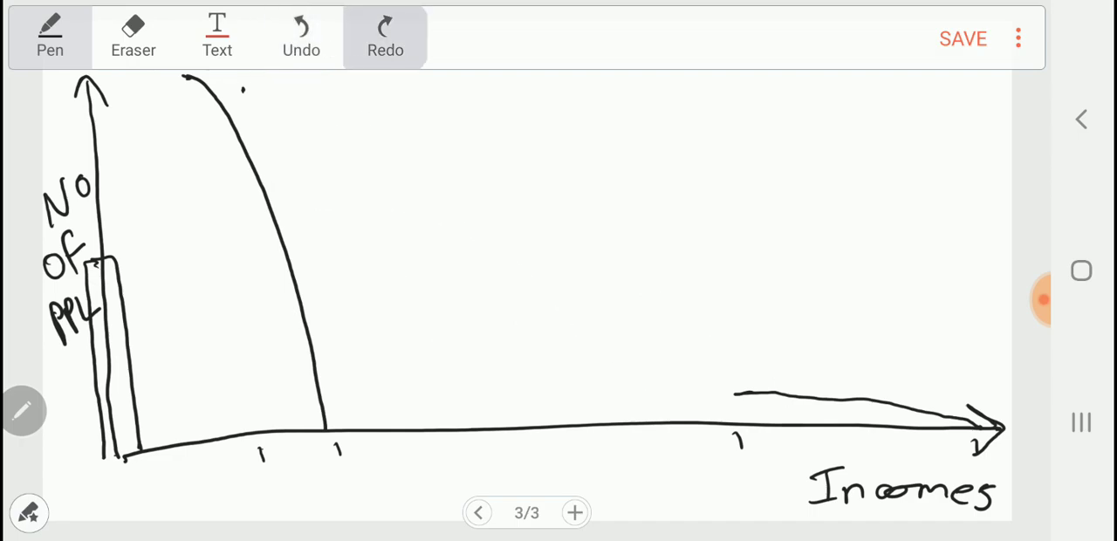
# Step: Handwrite the label 'Poor' beside the top of the steep curve
pyautogui.moveTo(262, 144)
pyautogui.mouseDown()
pyautogui.moveTo(266, 105)
pyautogui.moveTo(275, 123)
pyautogui.moveTo(297, 118)
pyautogui.mouseUp()
pyautogui.moveTo(293, 112); pyautogui.dragTo(319, 99)
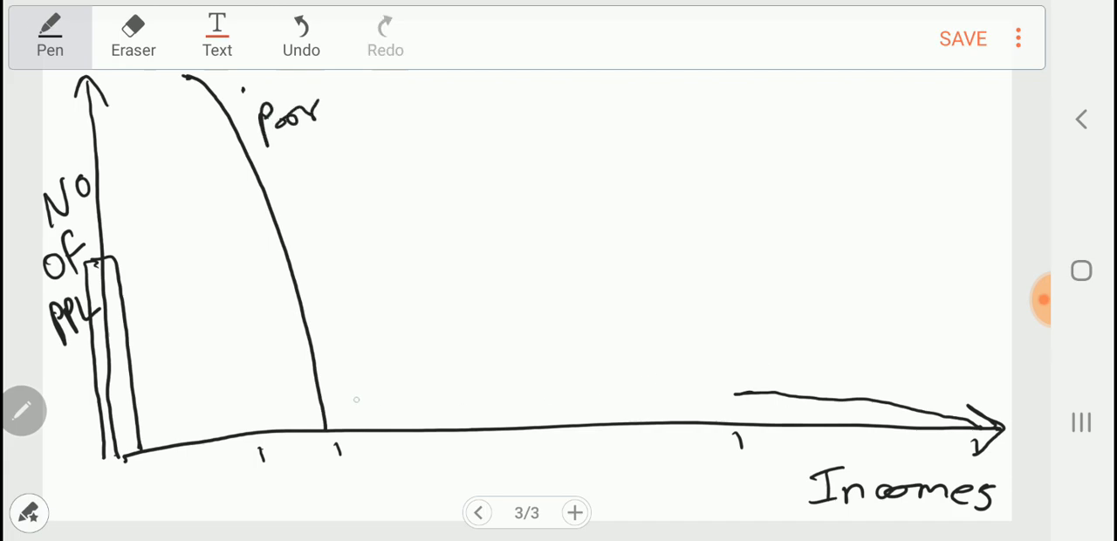